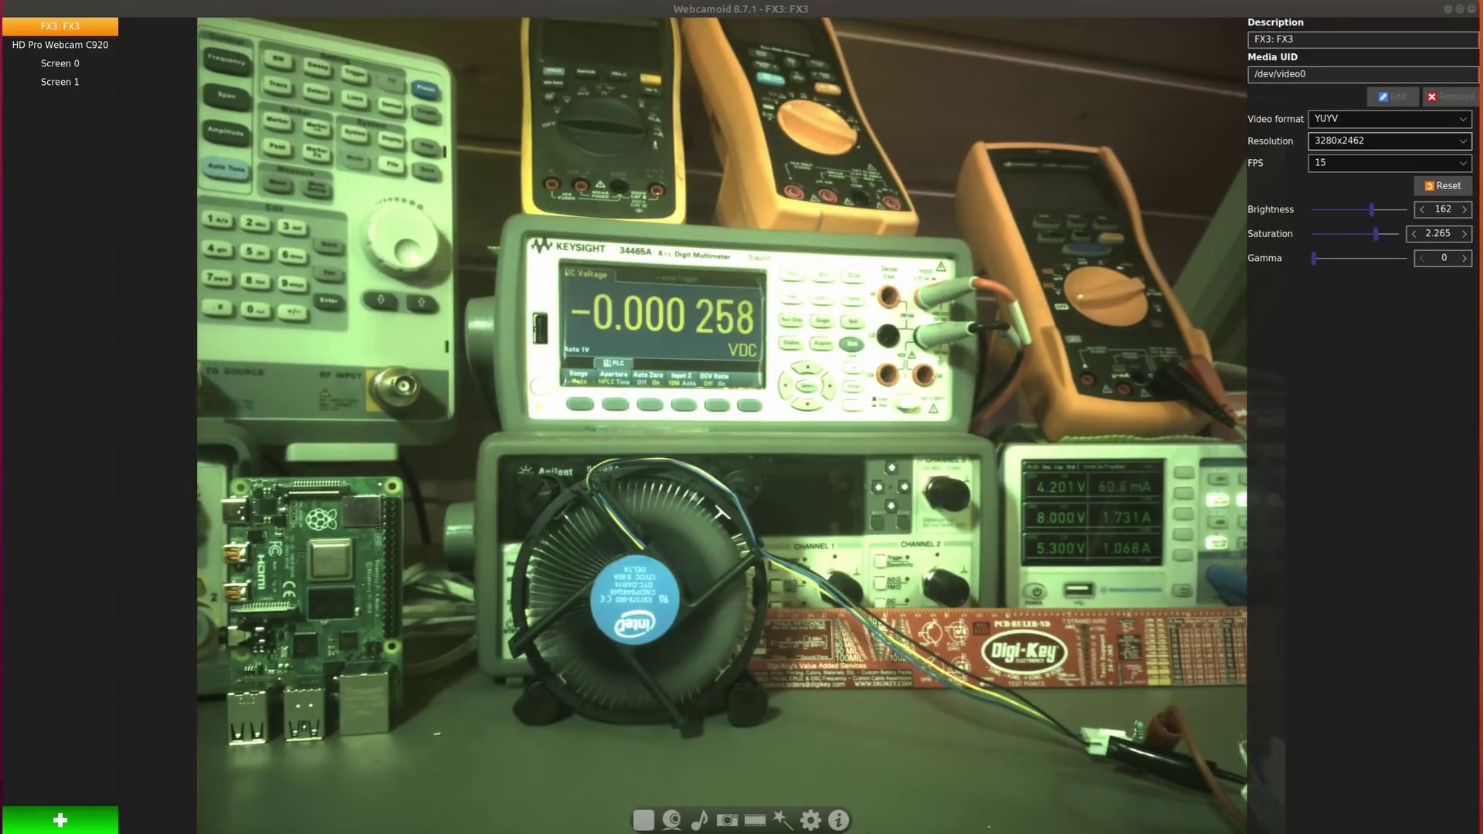
Step: Keep the frame rate at 15 FPS and lower the brightness to 143 and the saturation to 2.032
left_click(1389, 163)
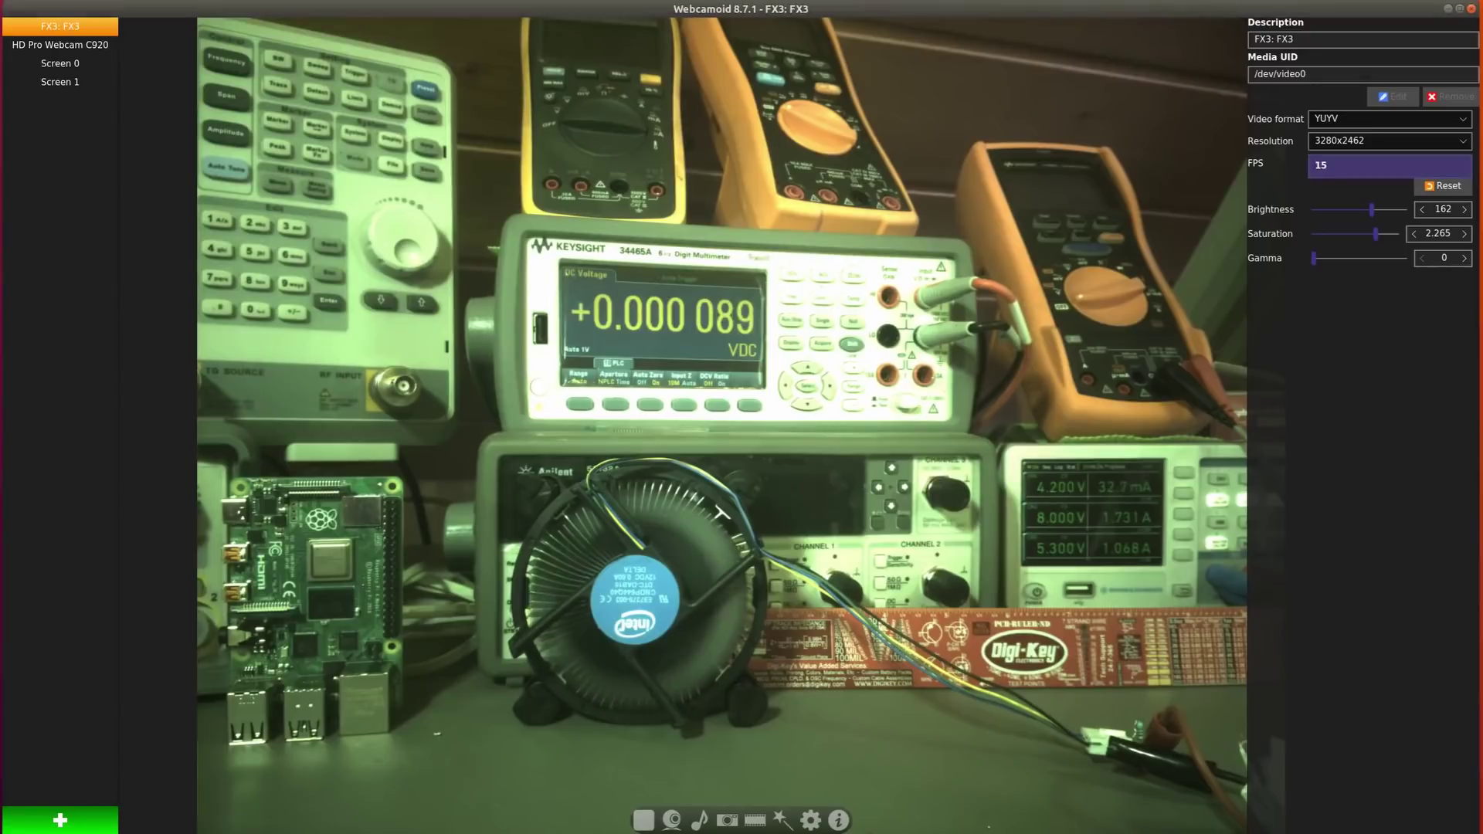
left_click(1390, 165)
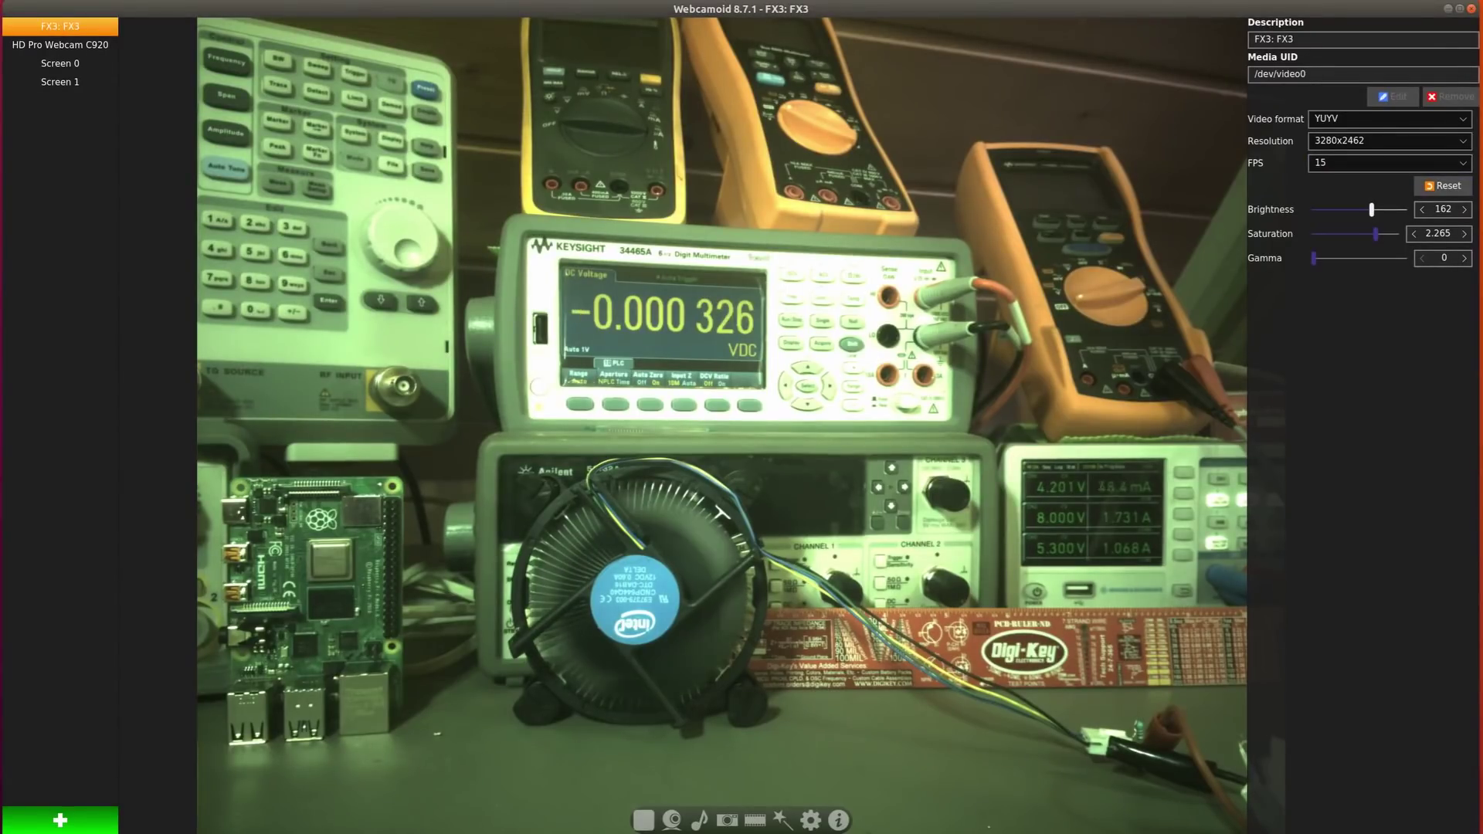
left_click_drag(1372, 210, 1364, 209)
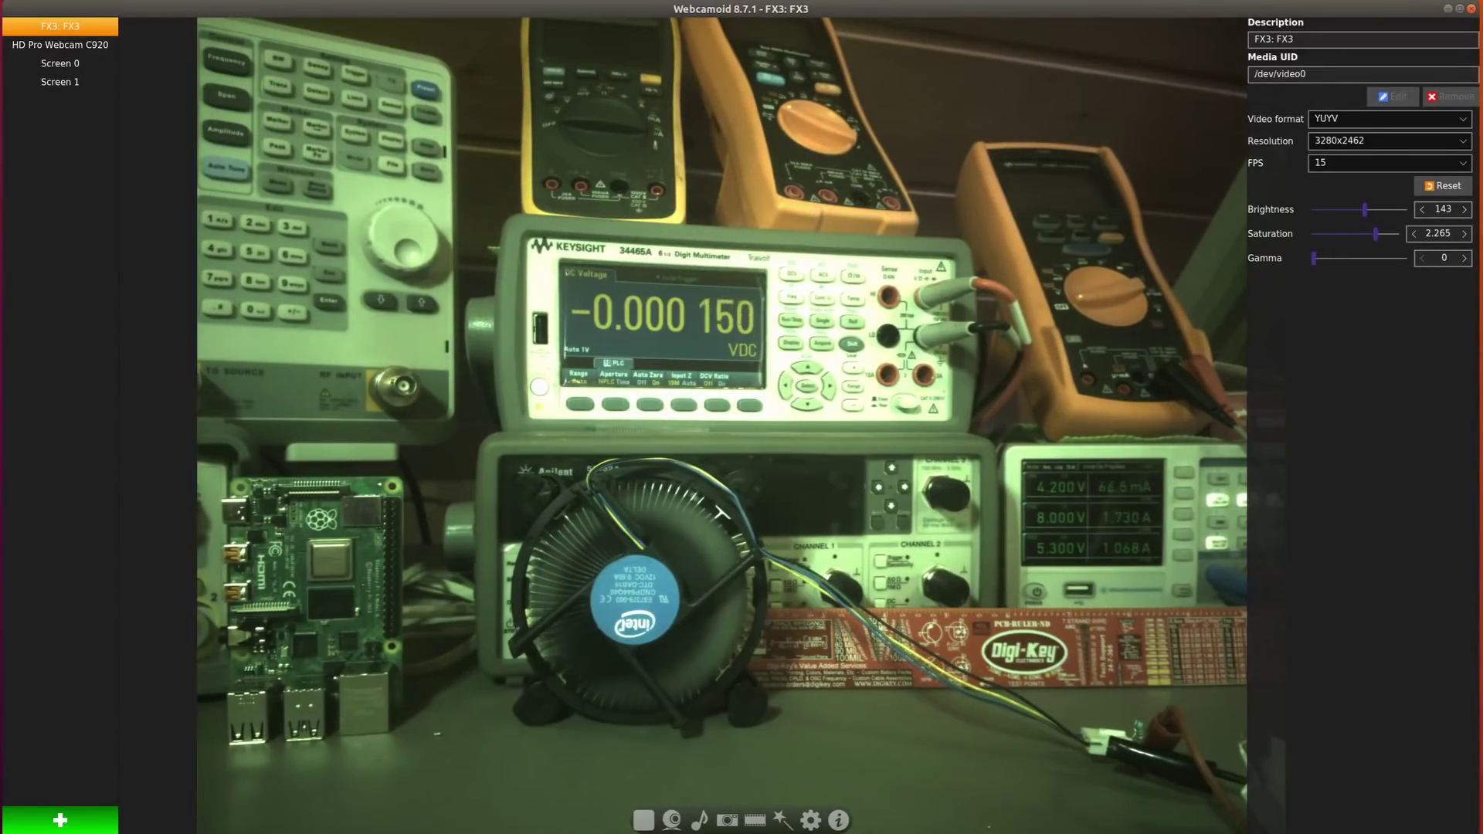
mouse_move(1376, 233)
left_mouse_down()
mouse_move(1334, 234)
mouse_move(1369, 234)
left_mouse_up()
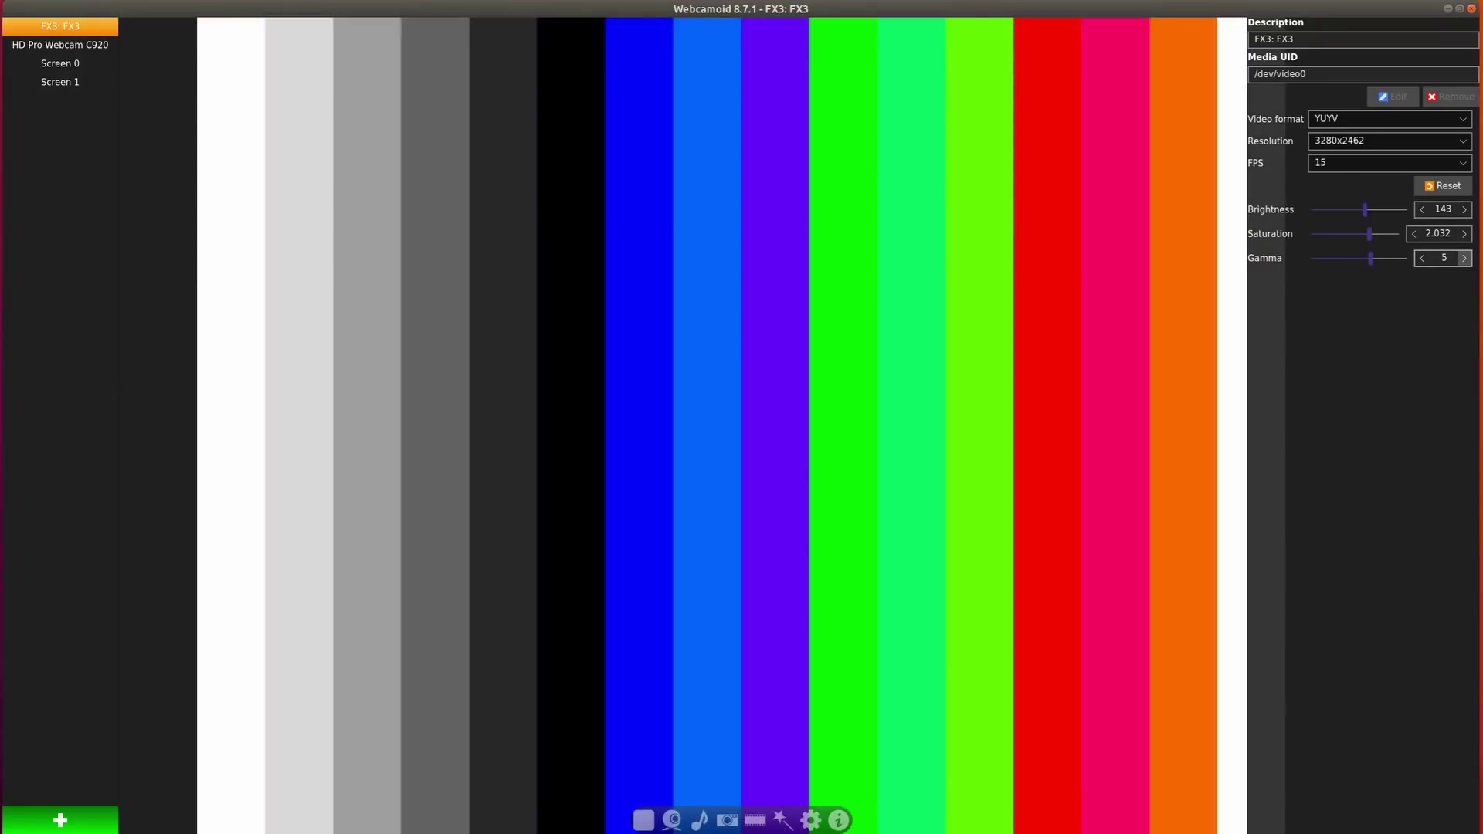
Step: Raise the gamma through 7 to 8 to view the gradient test patterns, and return it to 0 for the live image
left_click(1463, 258)
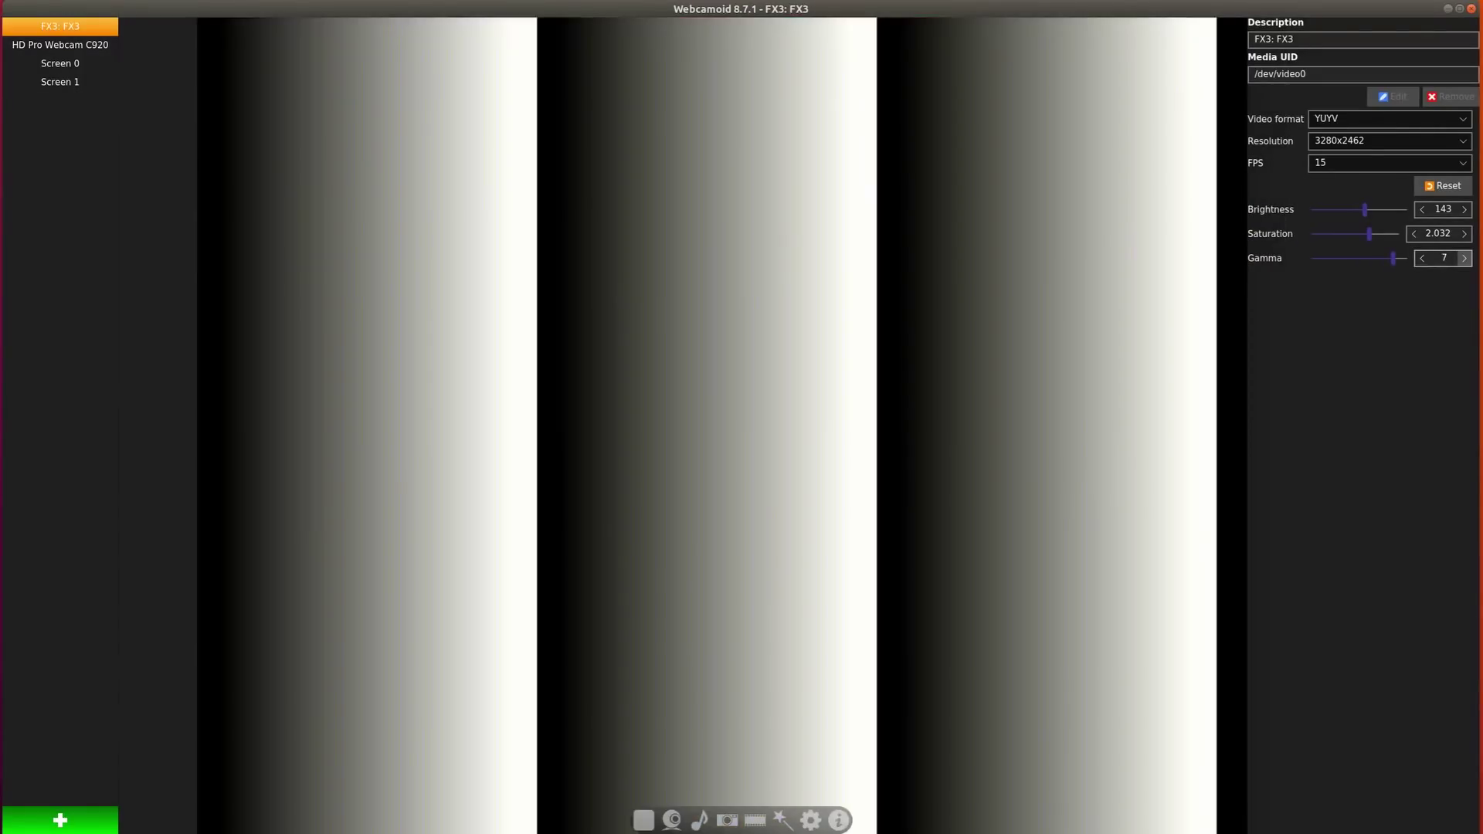
left_click(1464, 258)
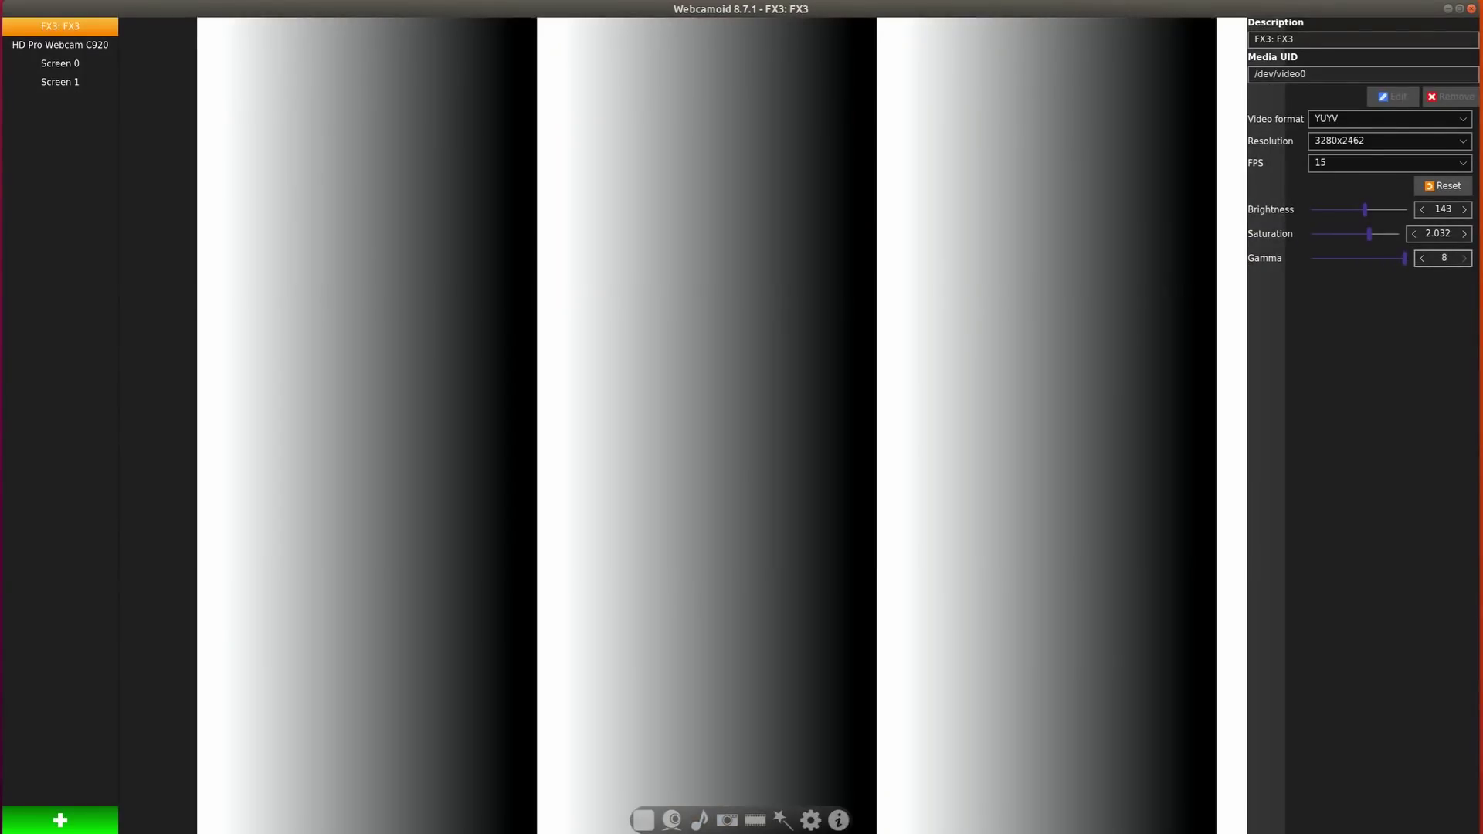
left_click(1313, 258)
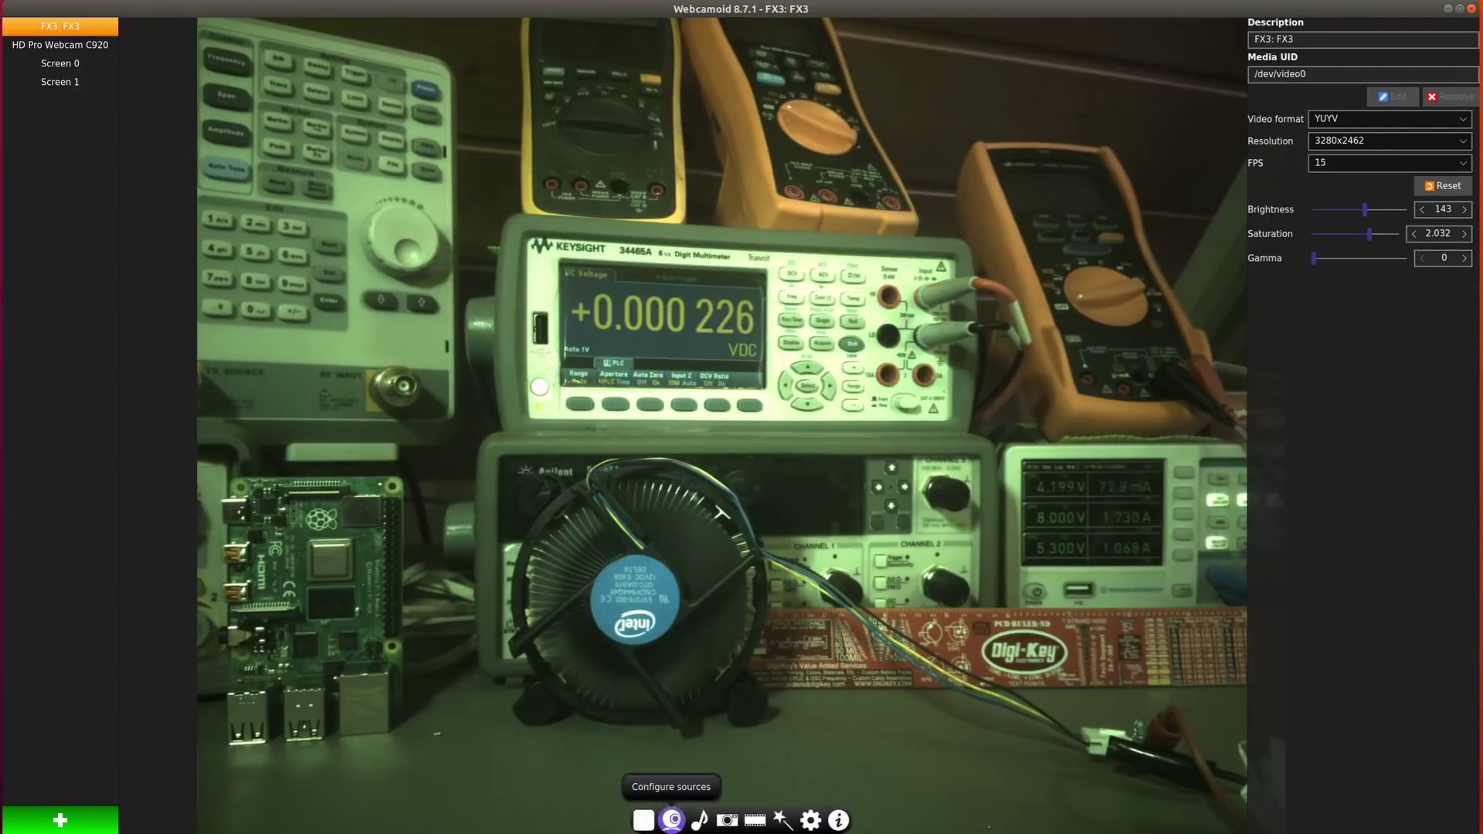
Step: Hide the source settings to view the full image, show them again, and set the brightness to 164
left_click(672, 820)
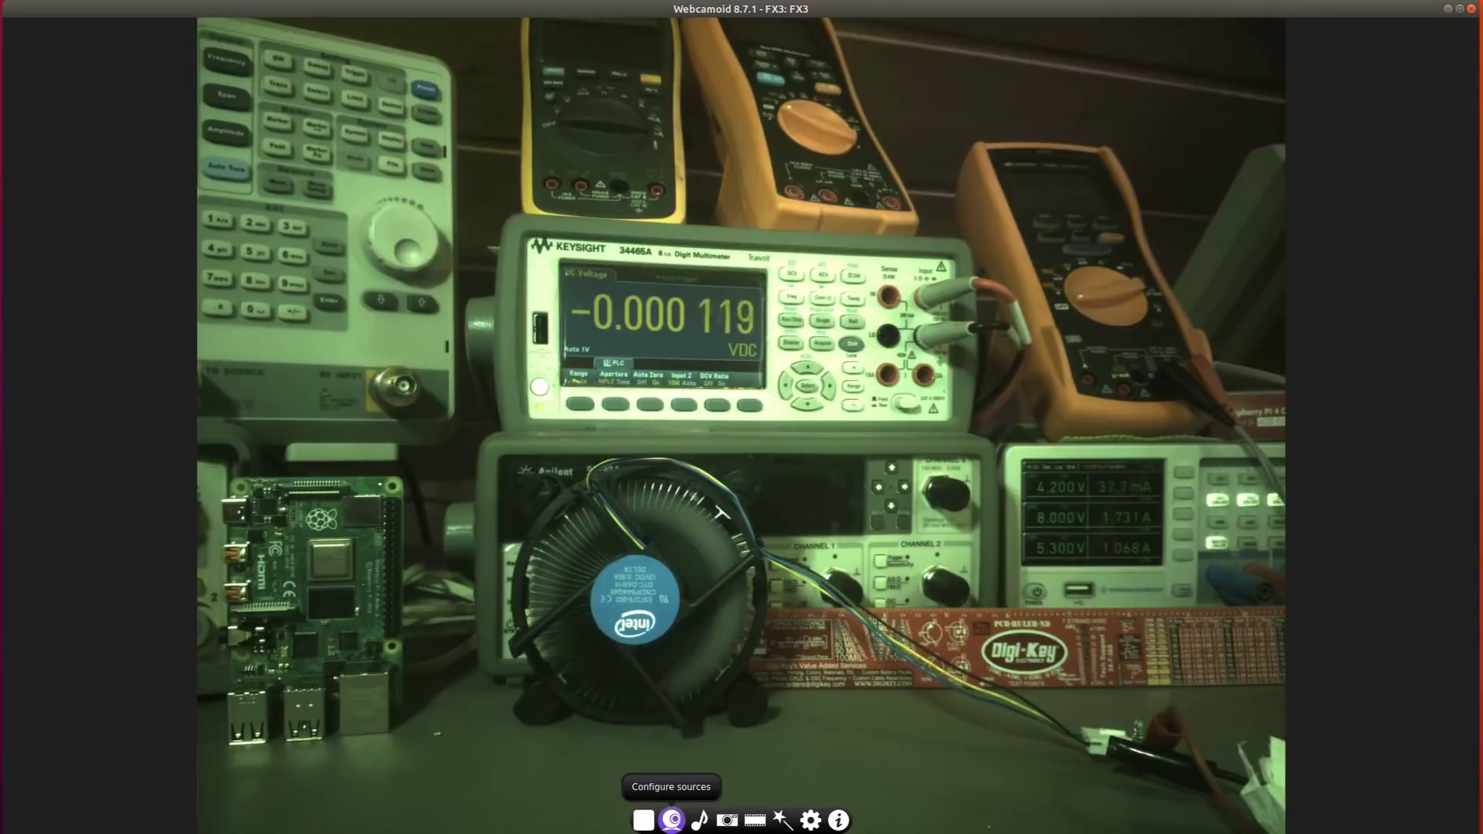
left_click(672, 821)
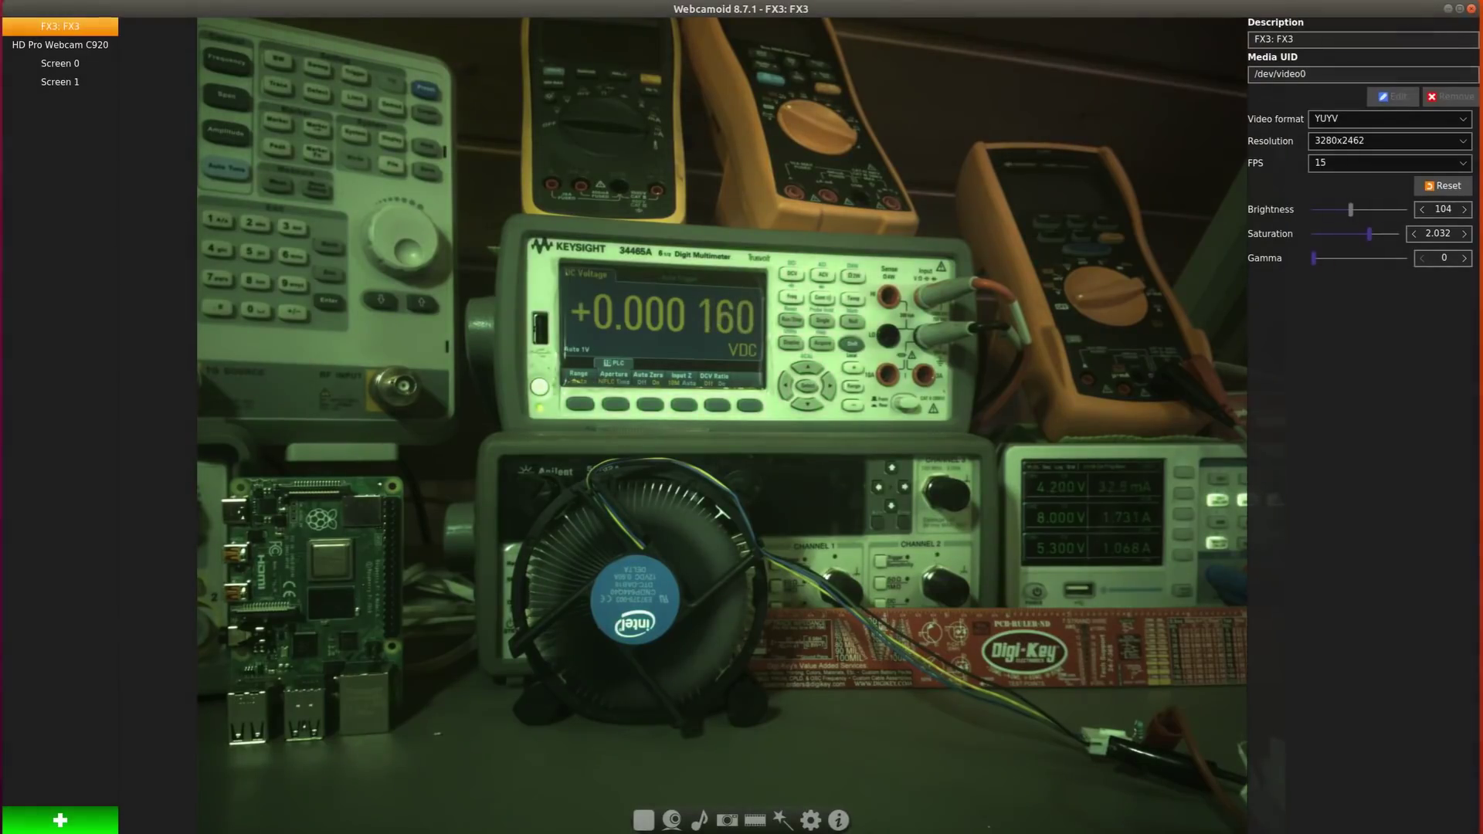
left_click_drag(1351, 209, 1373, 209)
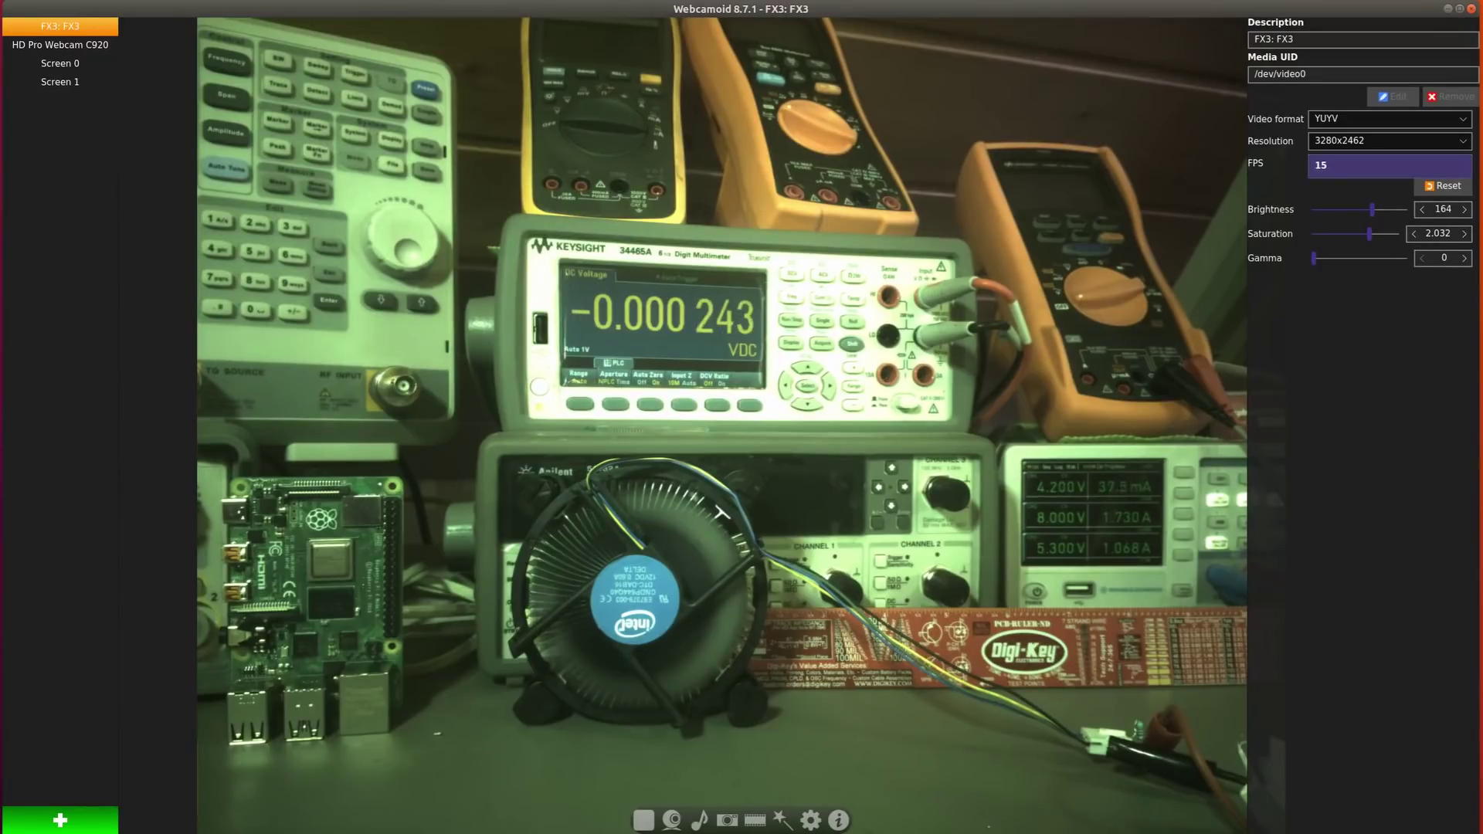
Step: Switch the resolution to 1920x1080 and retune the image to brightness 200 and saturation 2.244
left_click(1389, 140)
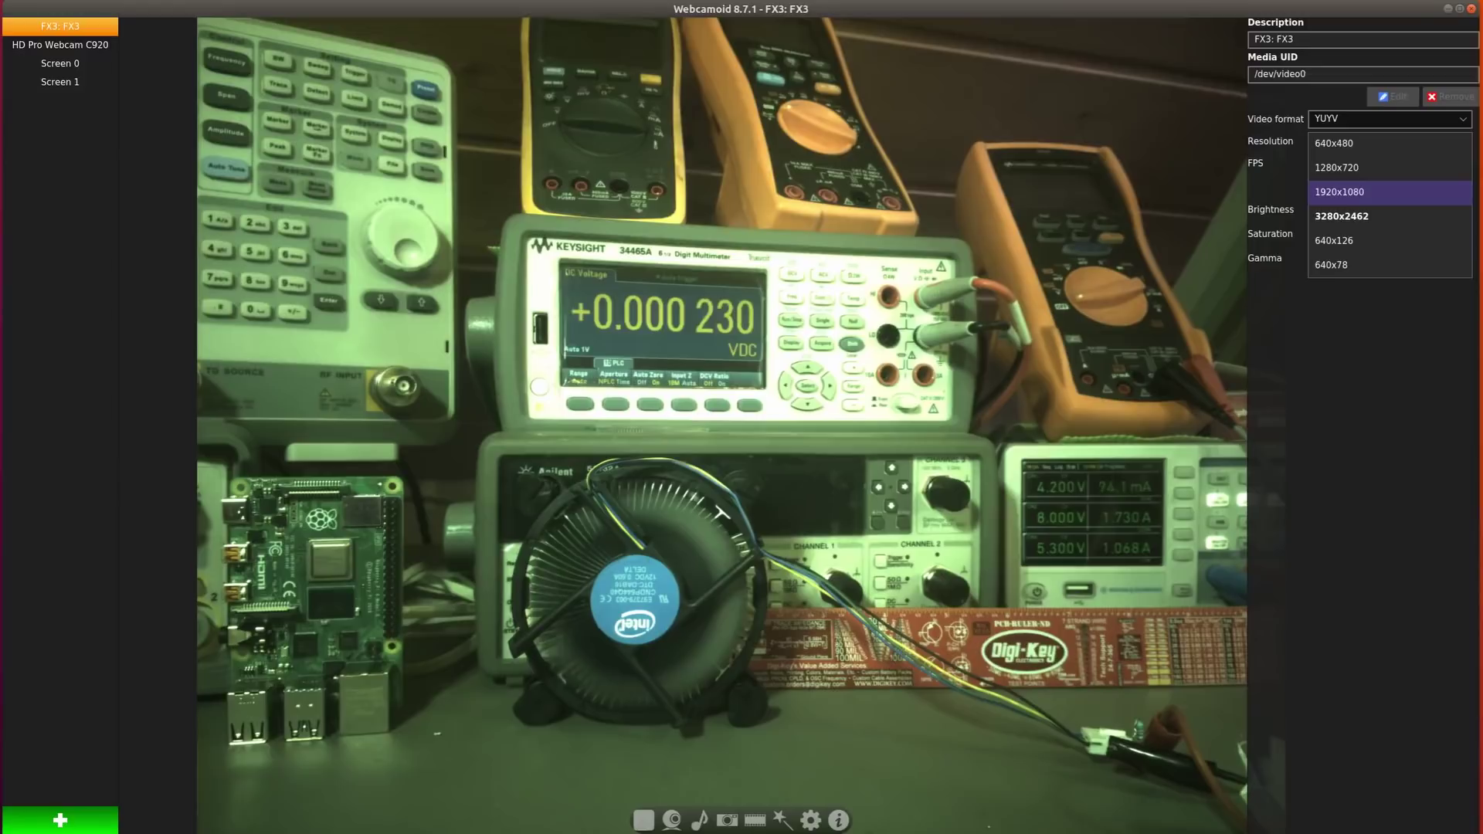
left_click(1389, 191)
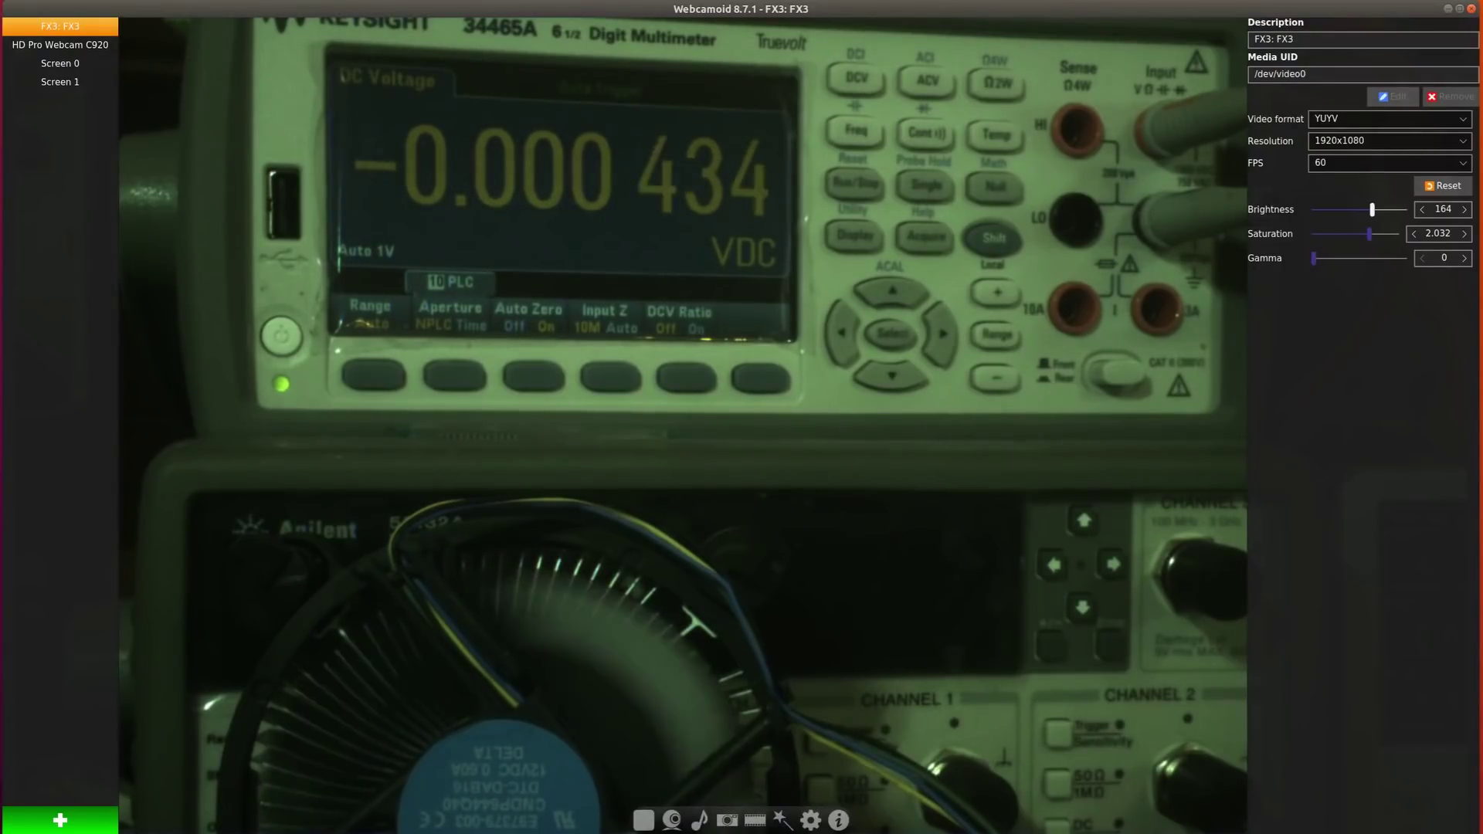
left_click_drag(1372, 209, 1367, 209)
scroll(1369, 209, "up", 10)
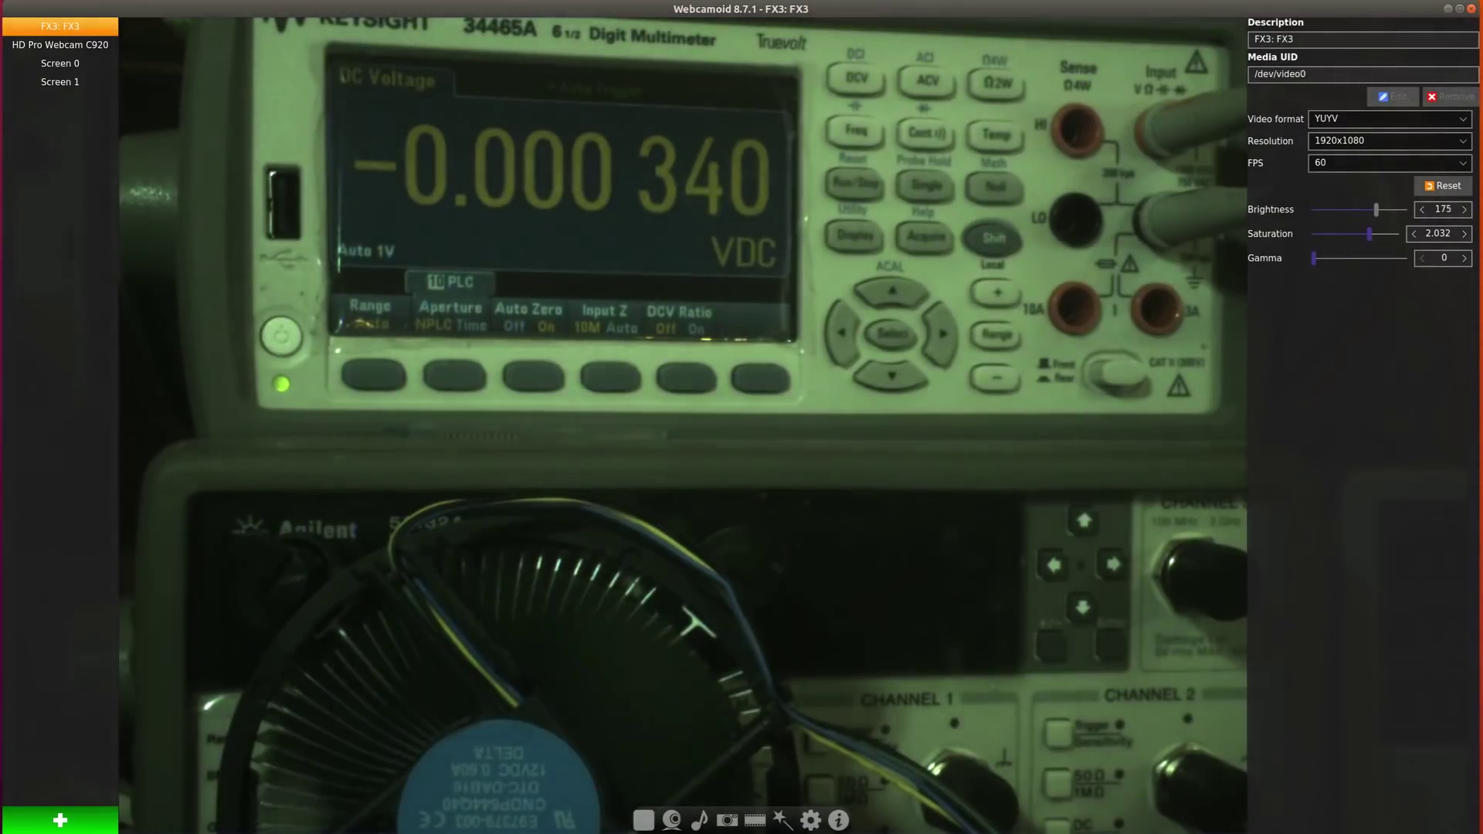
scroll(1369, 210, "up", 2)
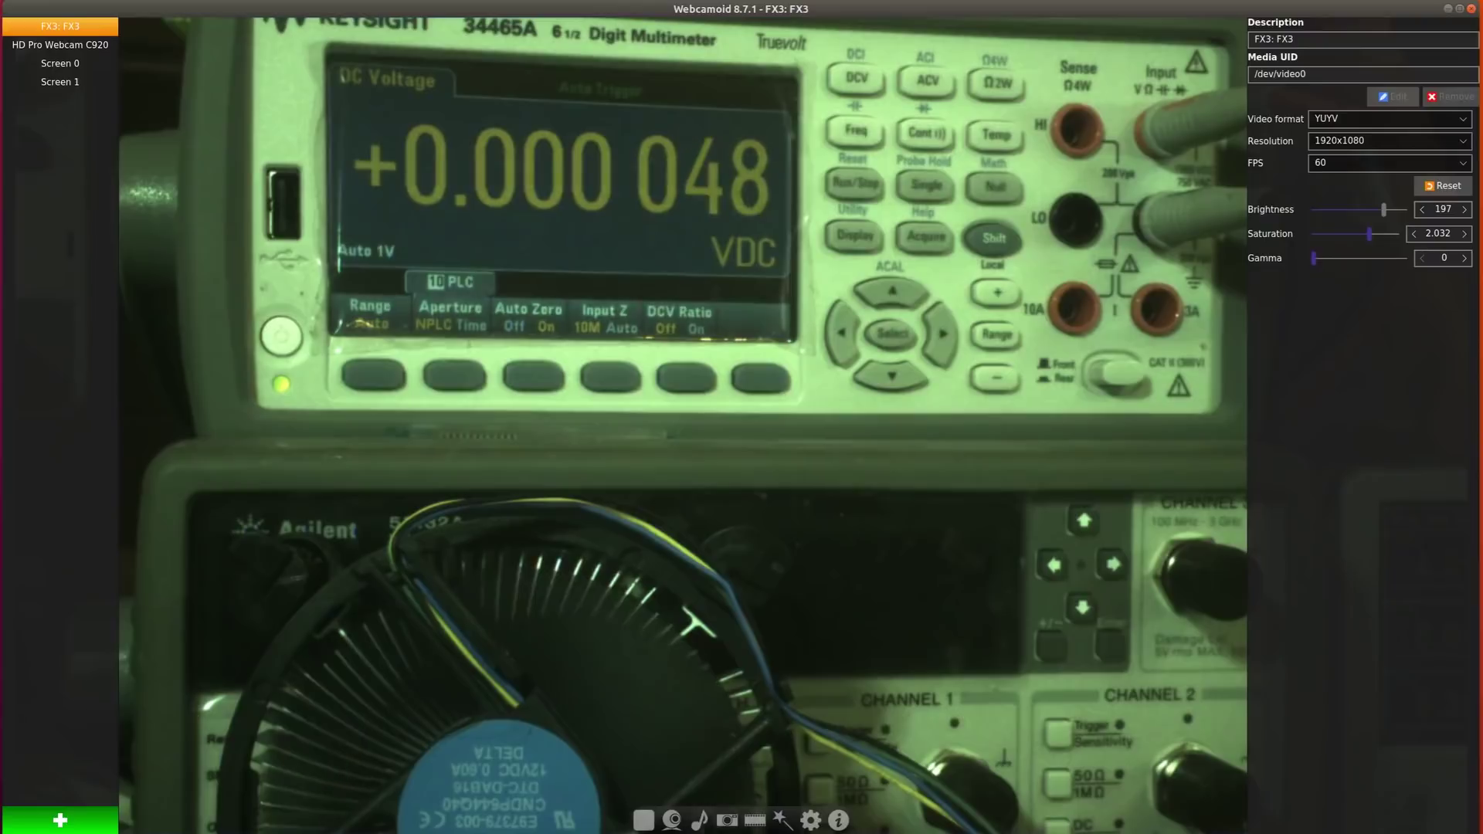
scroll(1369, 209, "up", 1)
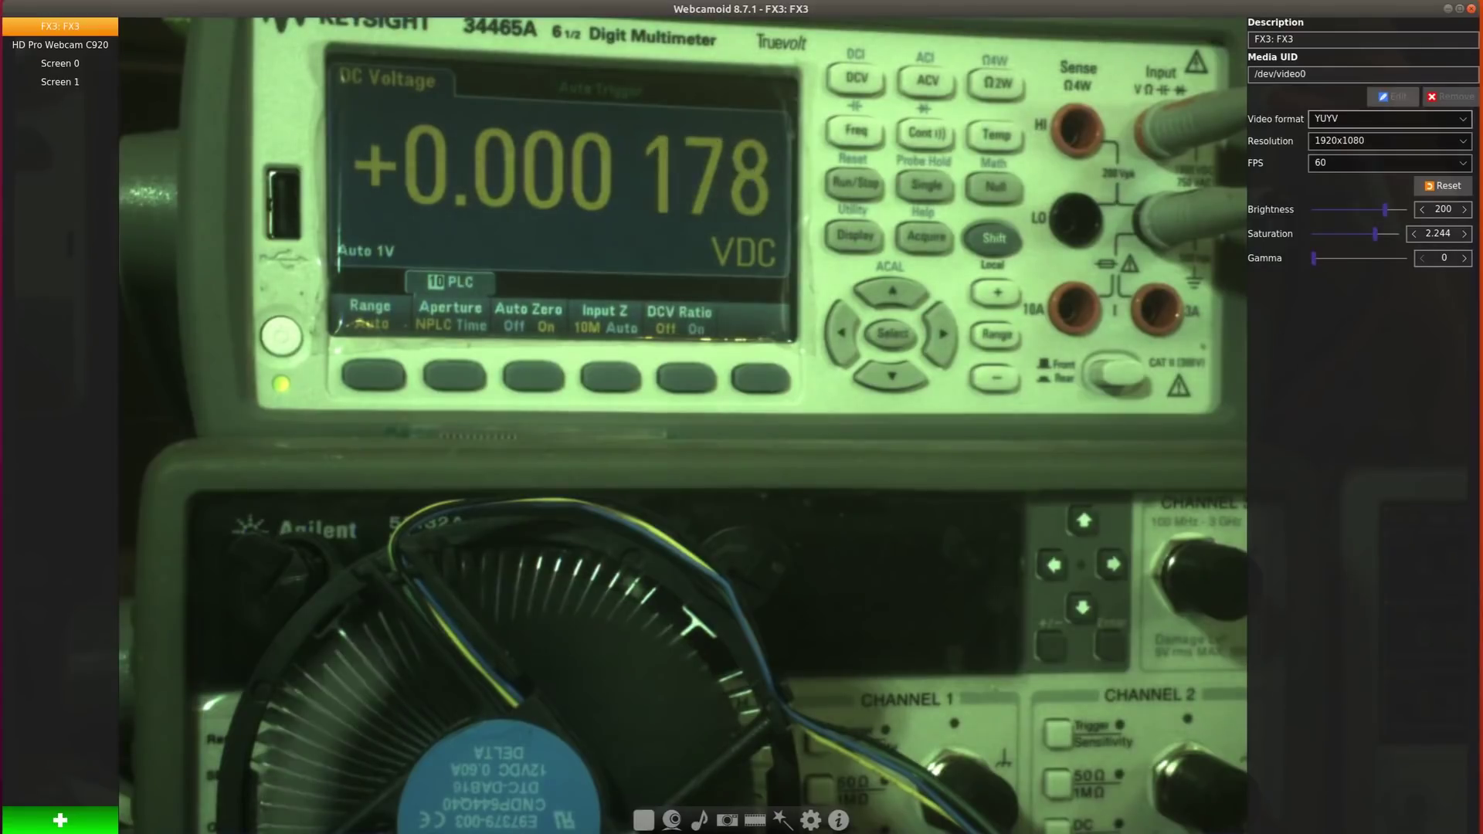
Step: Set the frame rate to 30 FPS and reduce the brightness to 172
left_click(1389, 163)
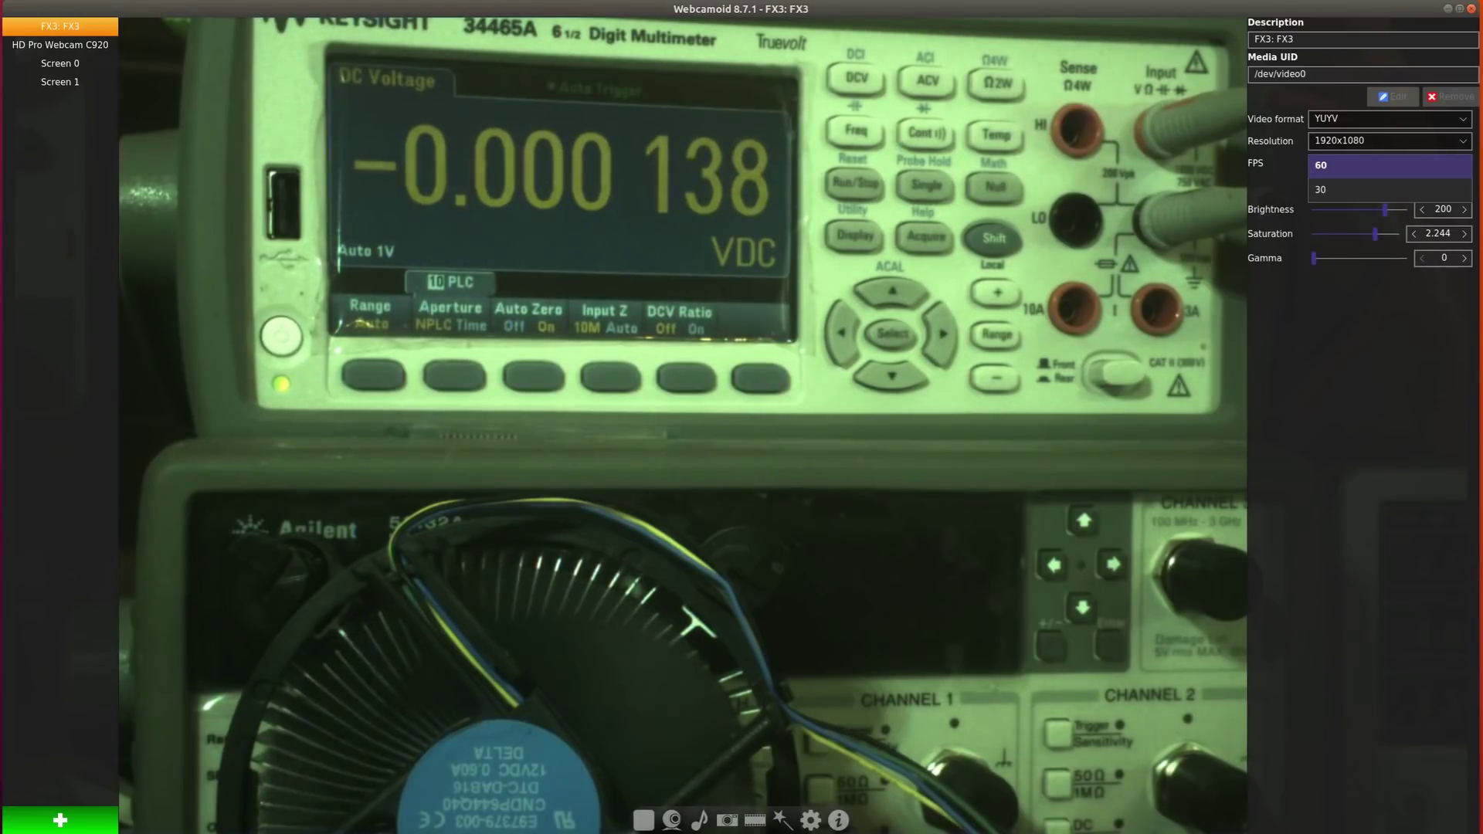
key("alt+Tab")
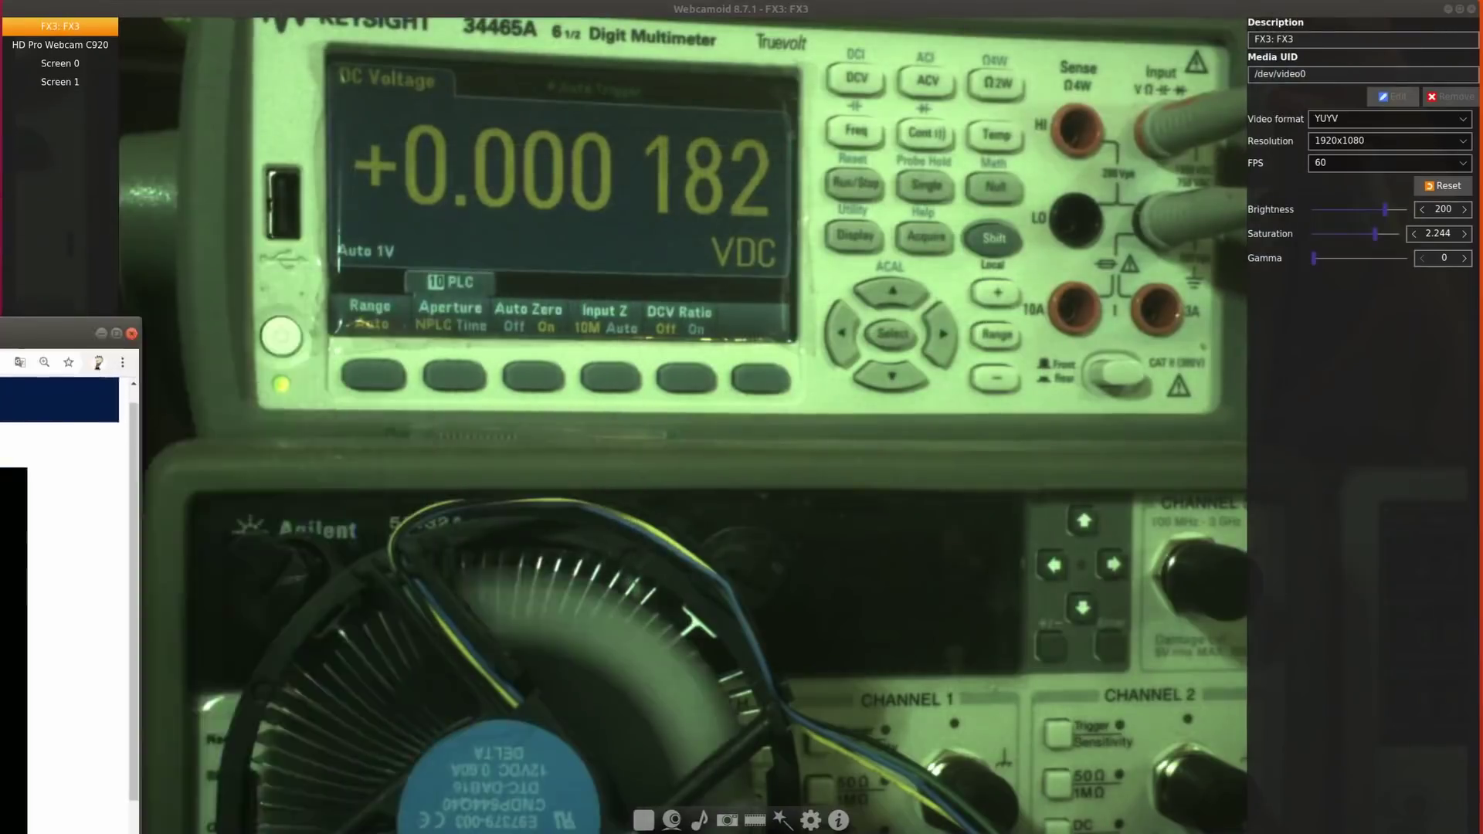
left_click(1388, 189)
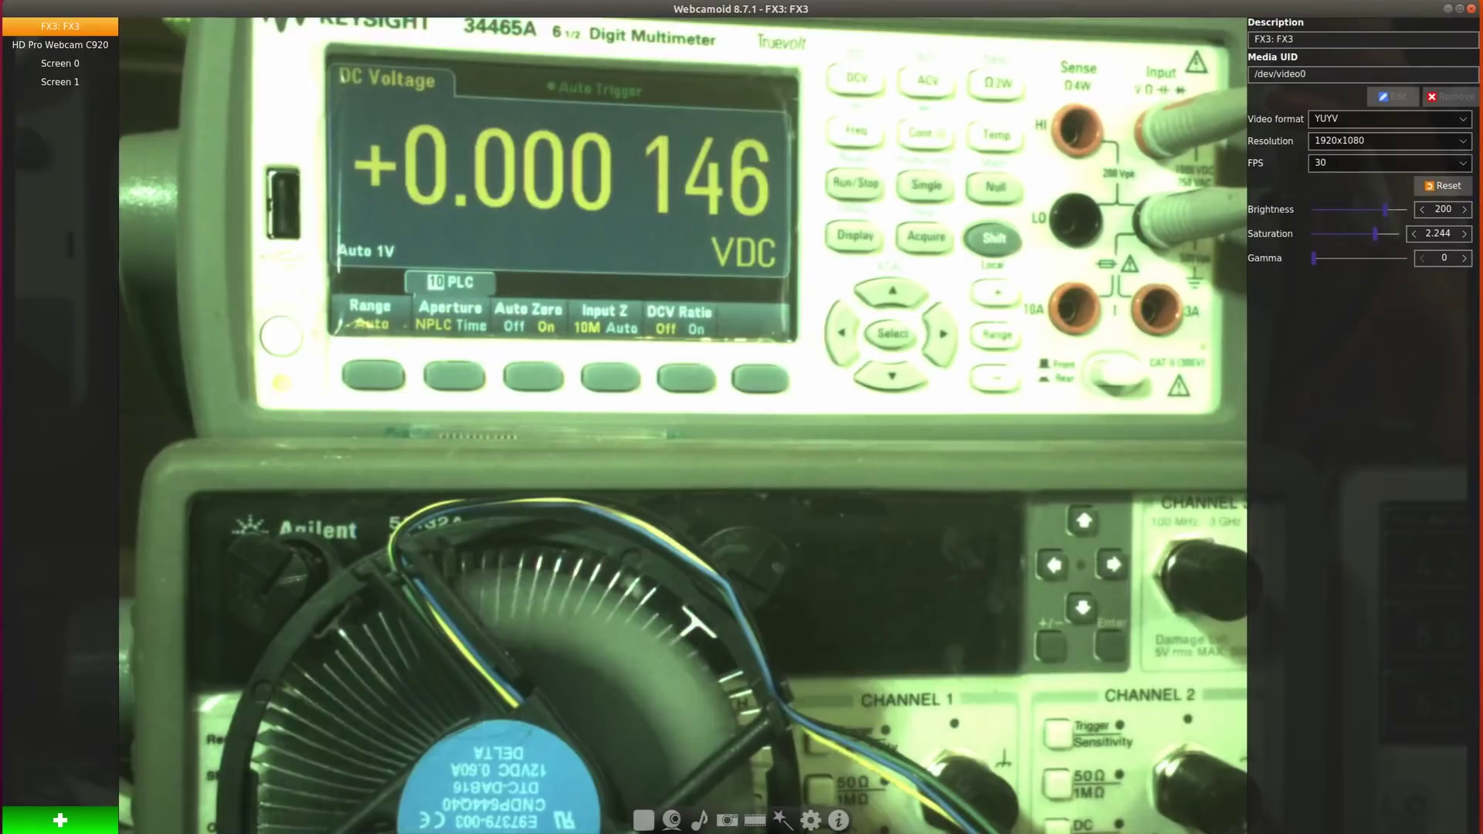
left_click_drag(1385, 209, 1375, 209)
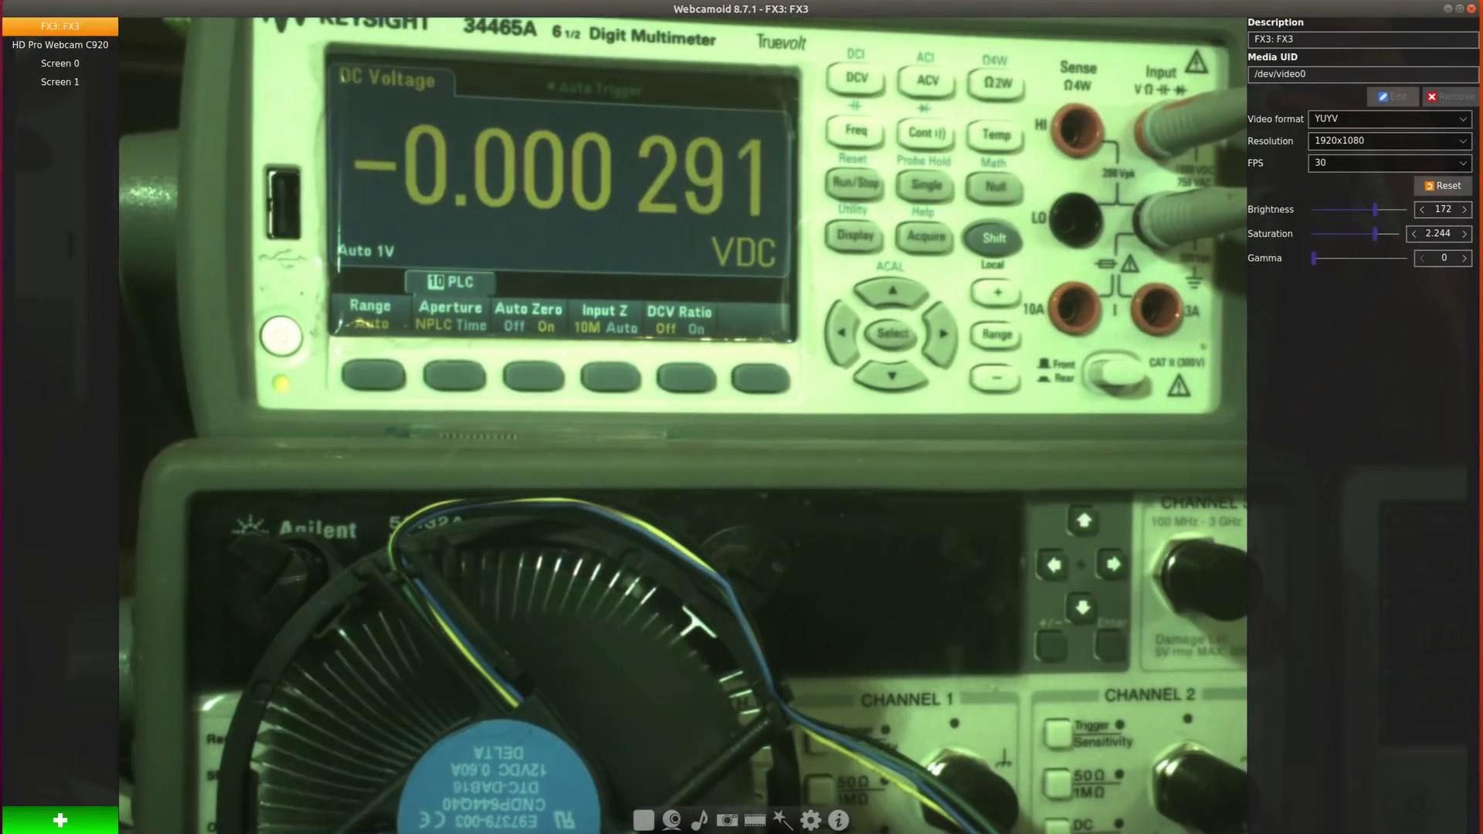
key("alt+Tab")
key("super+Up")
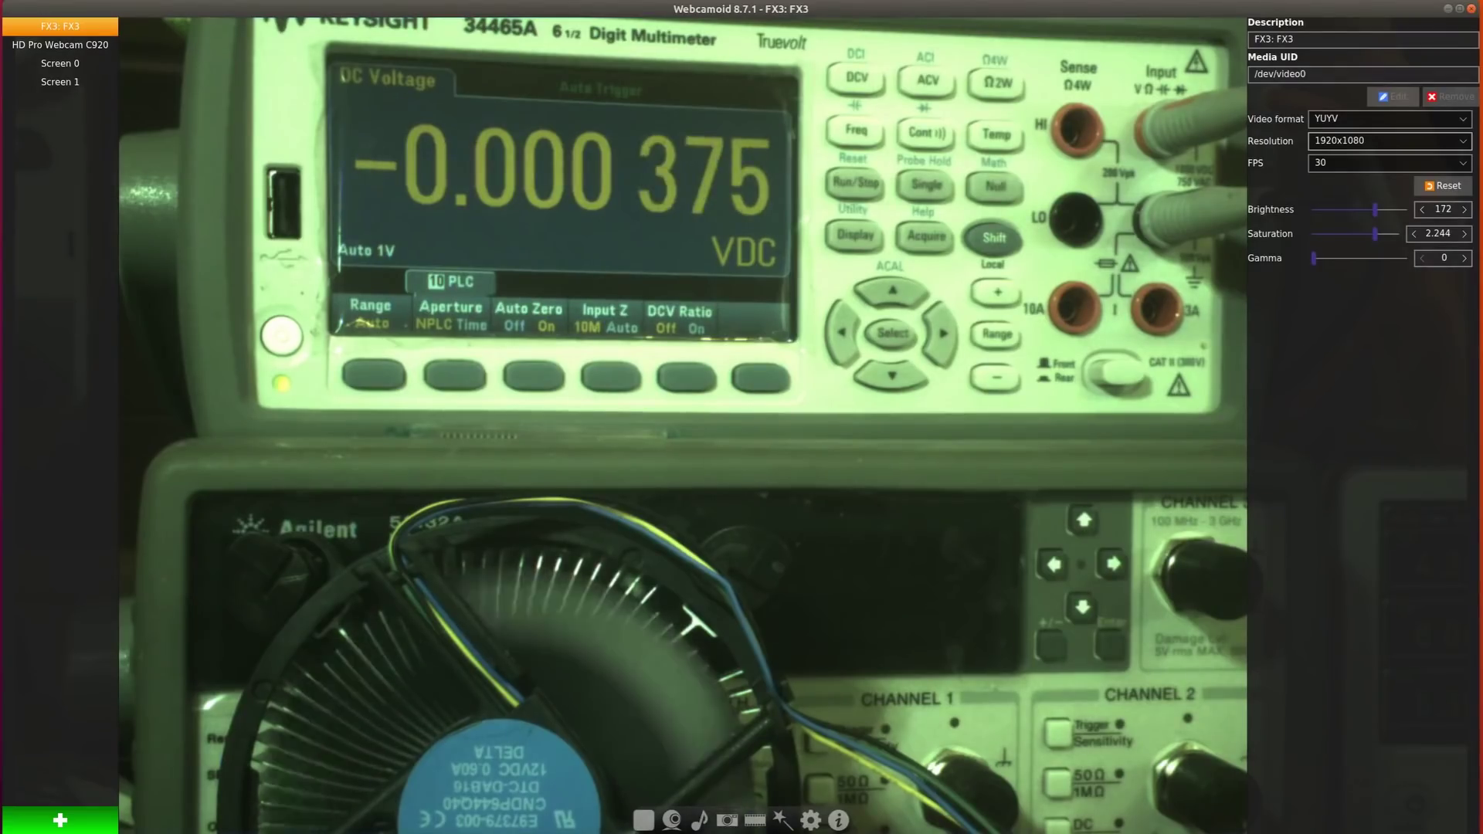
Step: Switch the video mode to 1280x720 at 30 FPS and set the brightness to 185
left_click(1389, 143)
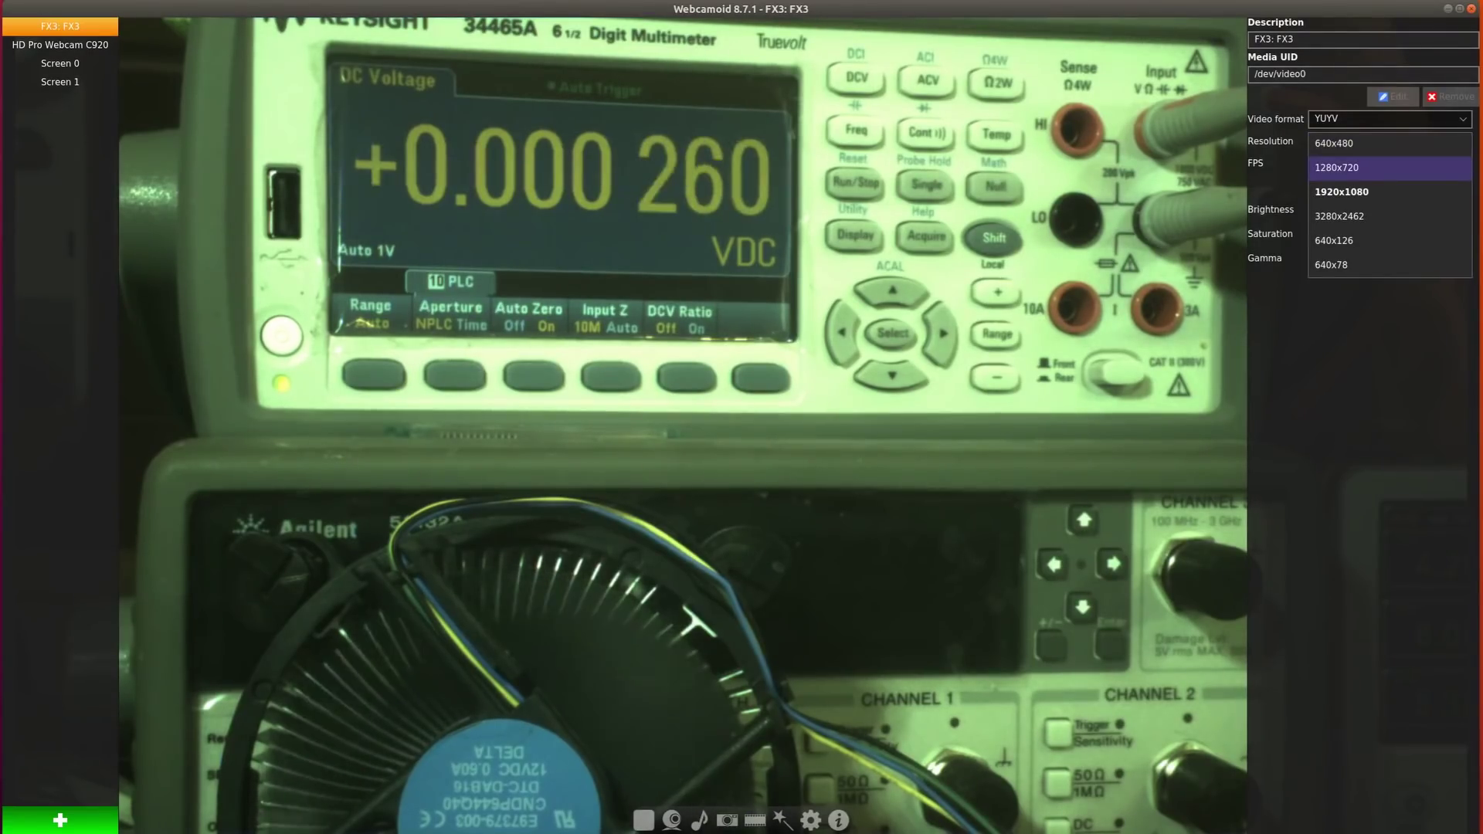
left_click(1360, 167)
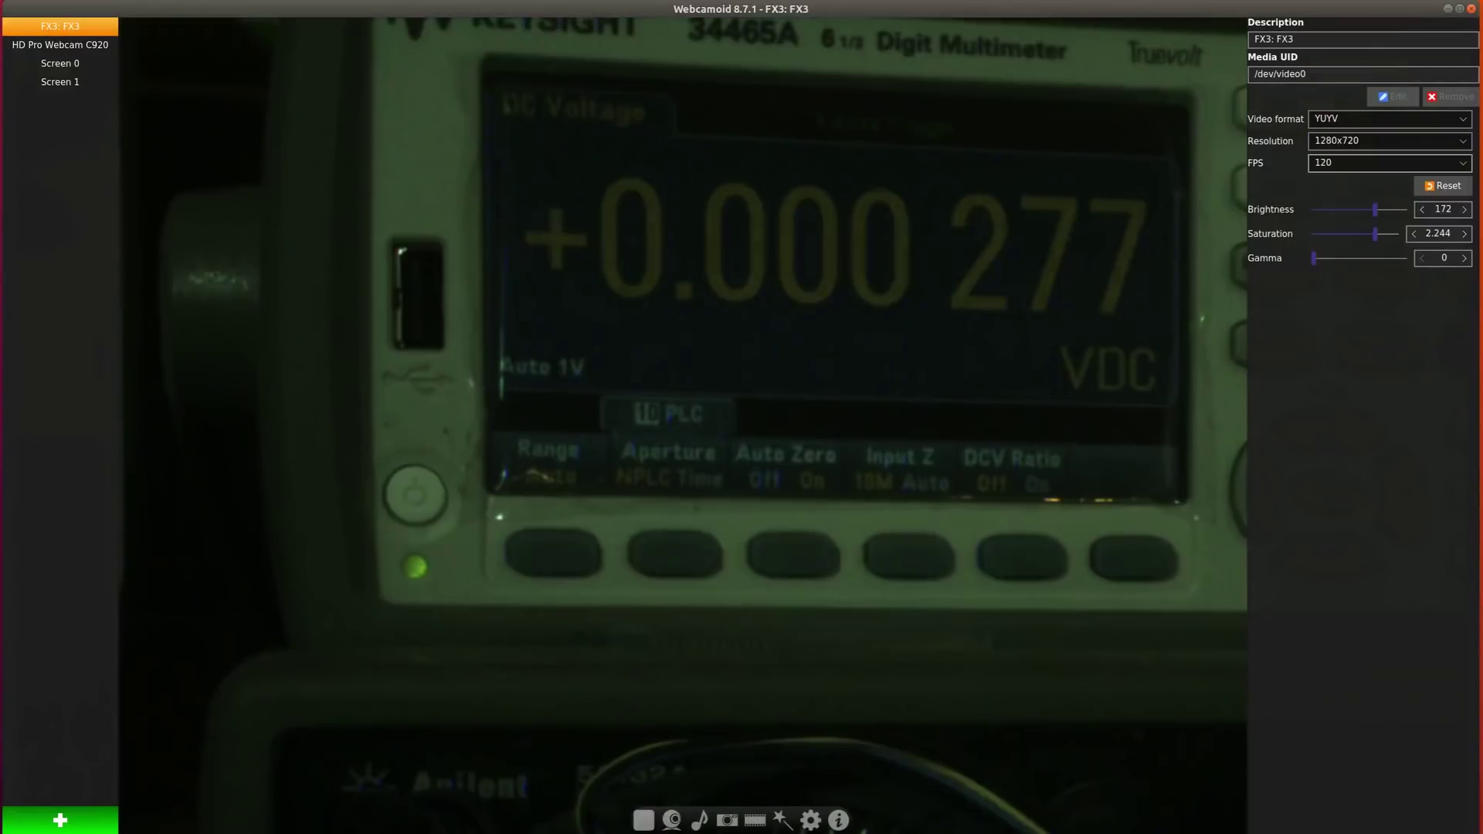
left_click(1388, 163)
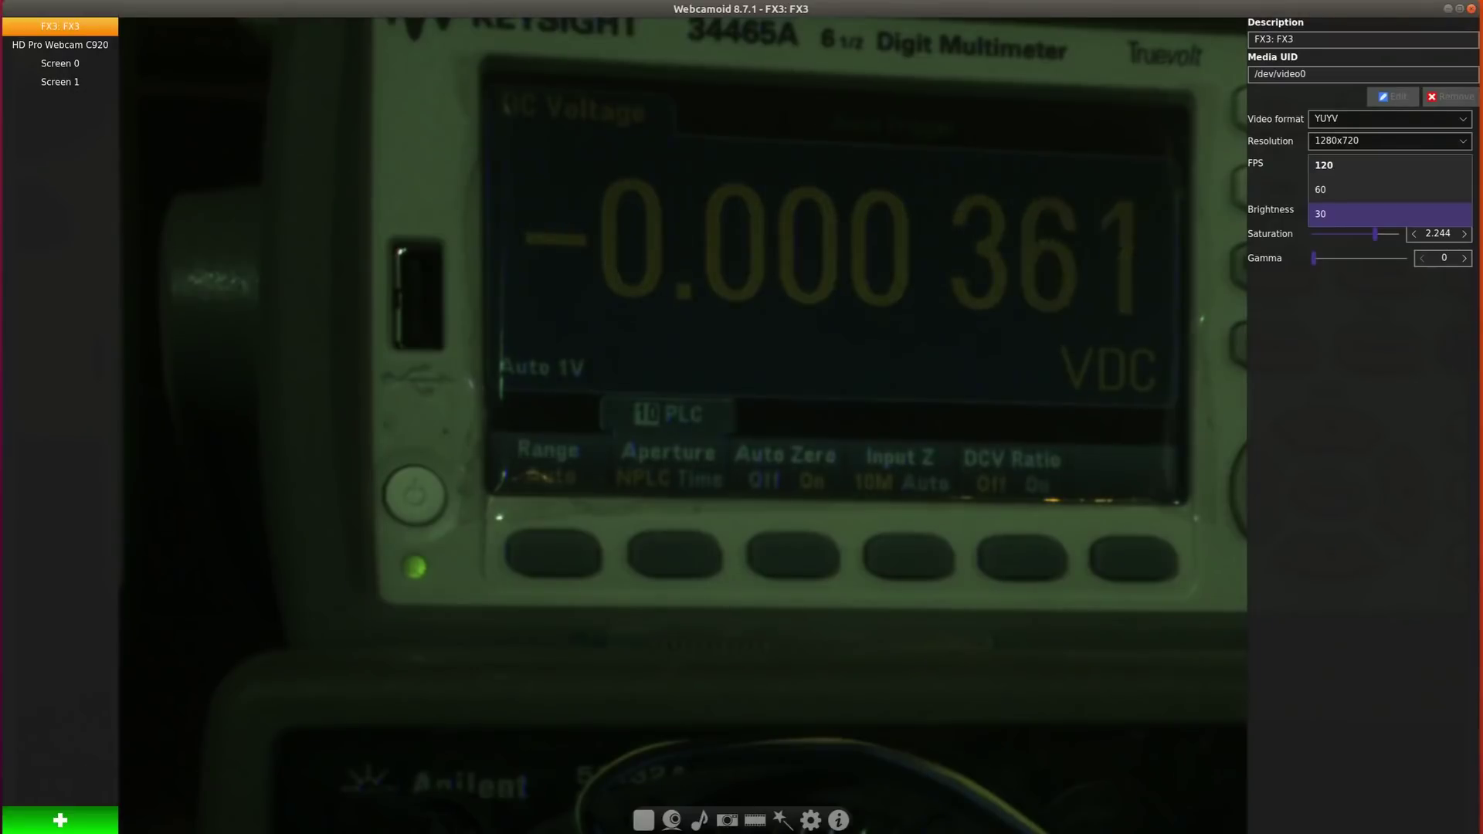
left_click(1388, 214)
left_click_drag(1375, 210, 1379, 210)
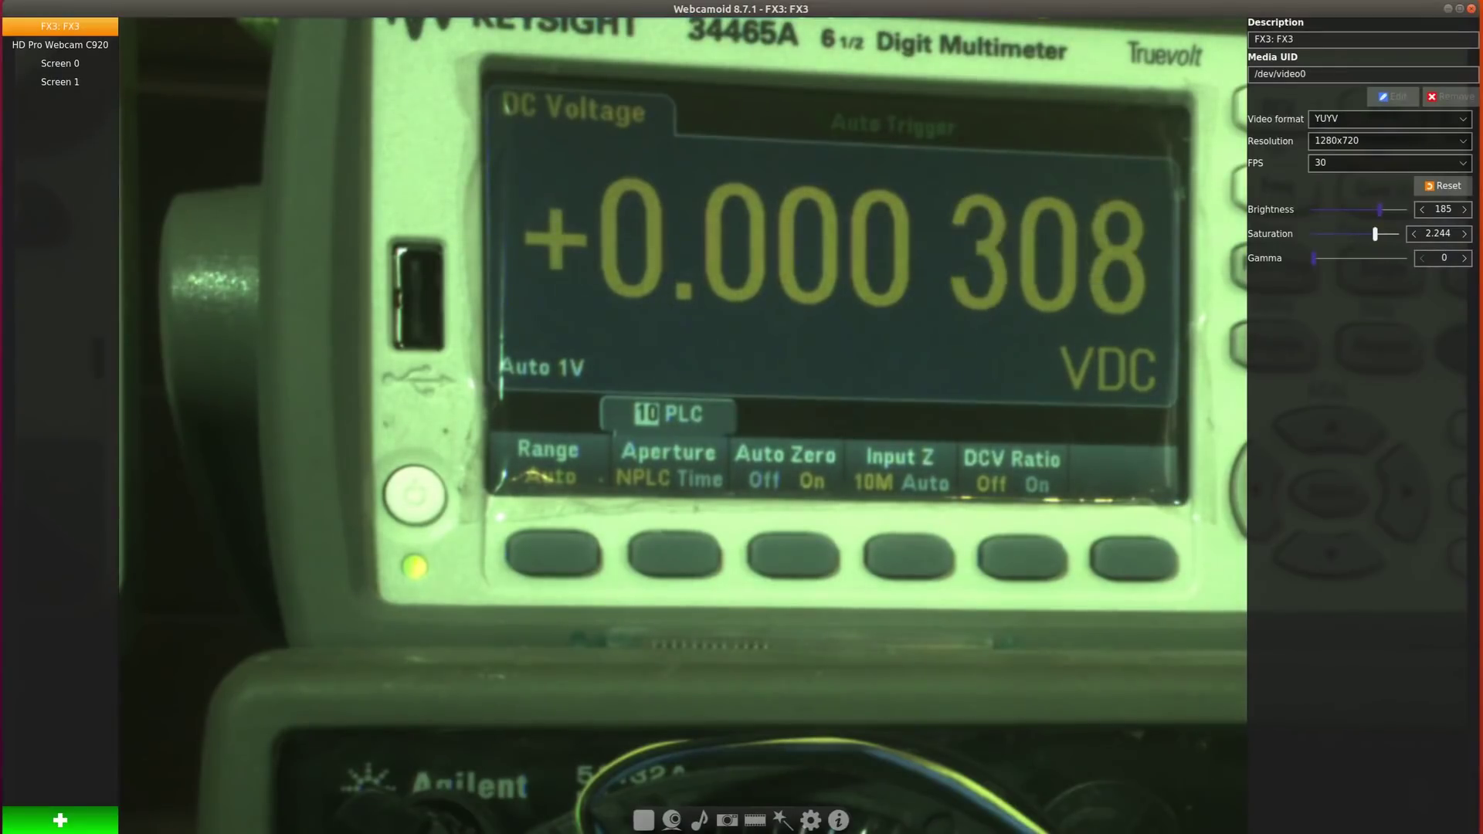
Step: Set the frame rate to 120 FPS and adjust the image to brightness 234 and saturation 1.376
left_click(1389, 163)
left_click(1389, 166)
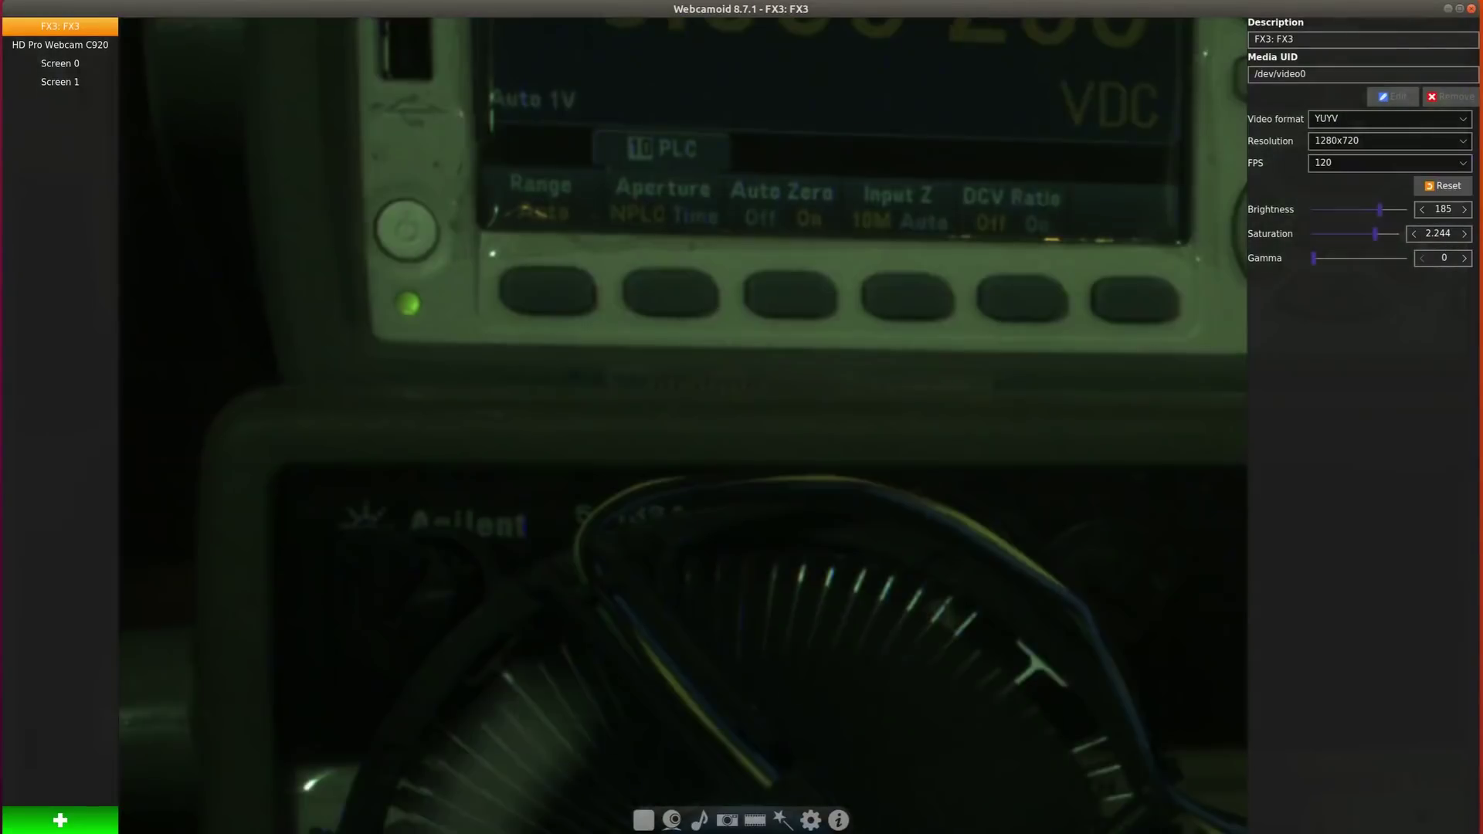
left_click_drag(1380, 209, 1393, 209)
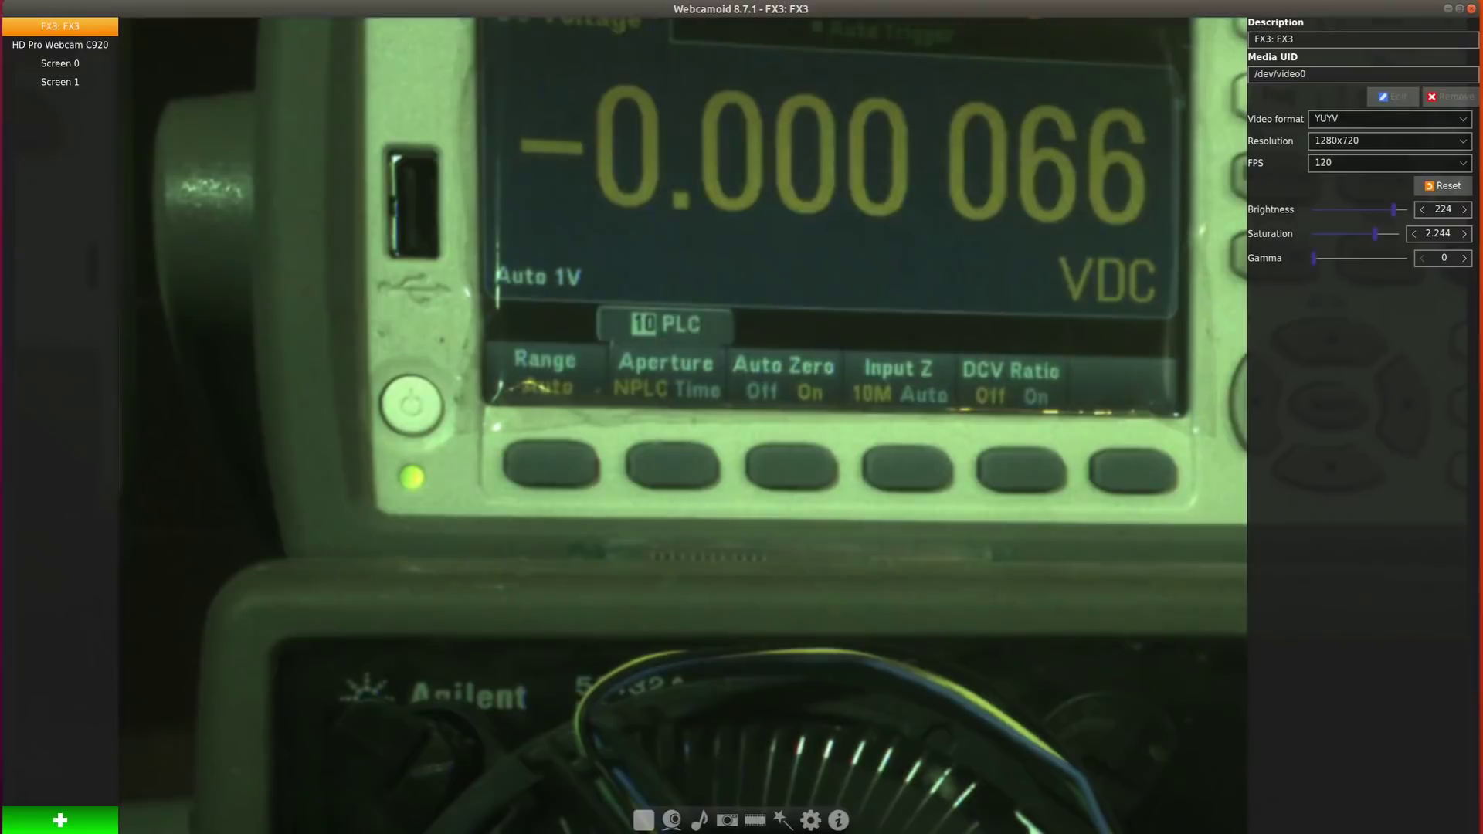
left_click_drag(1375, 234, 1397, 209)
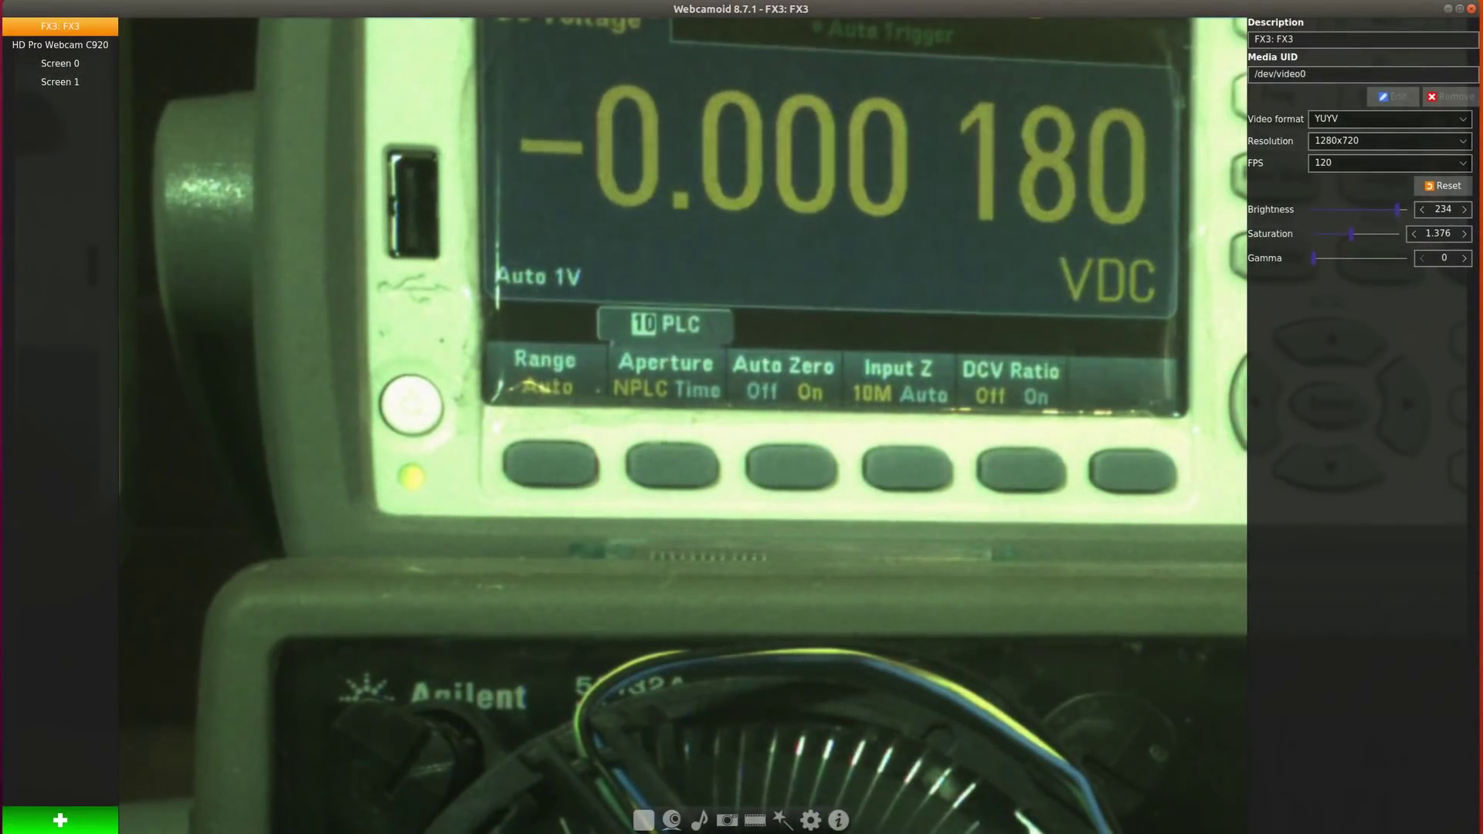
Step: Switch to the browser and move its window onto this screen to view the page with the oscilloscope capture
key("alt+Tab")
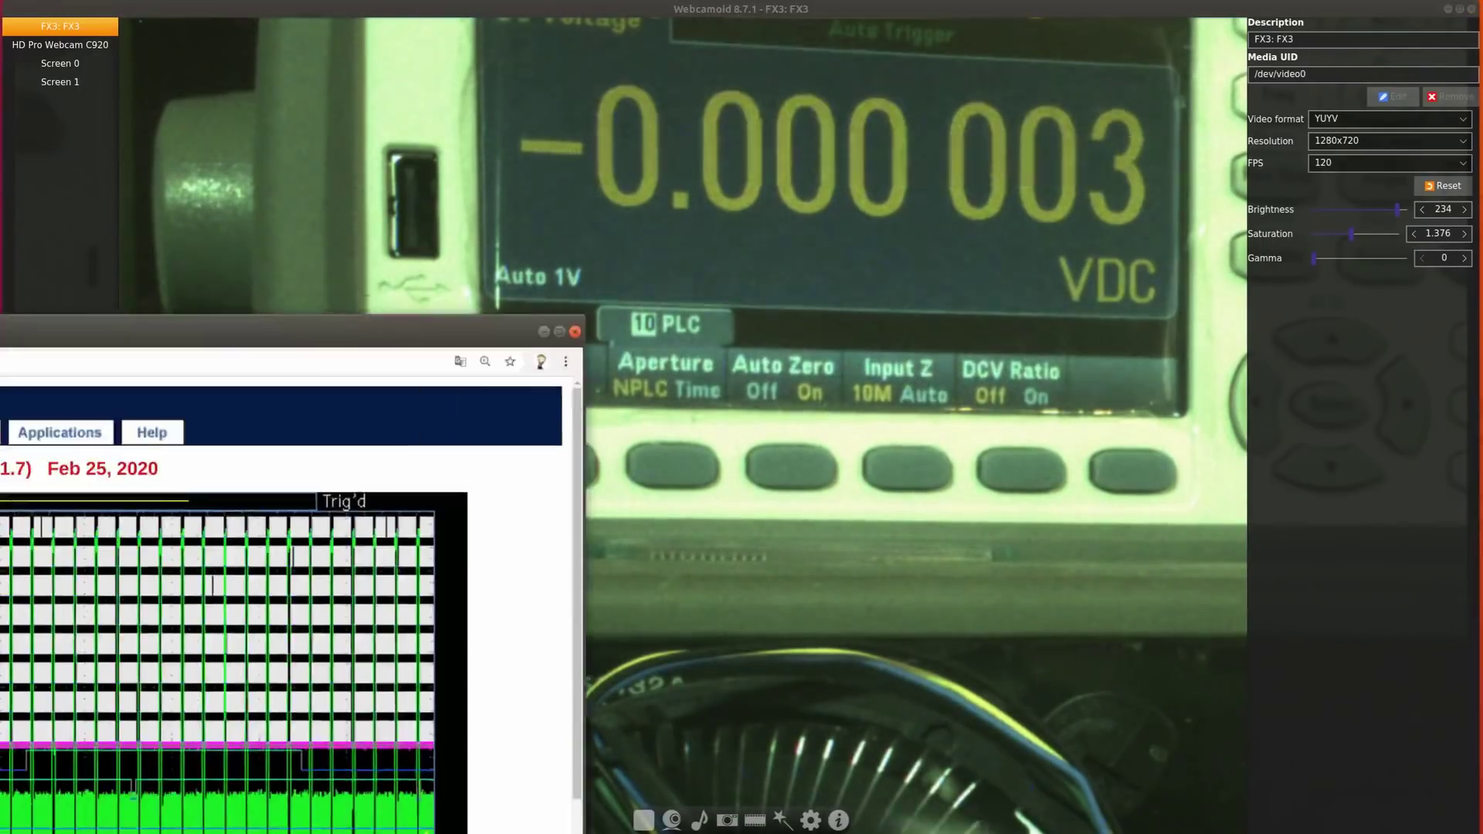
left_click_drag(294, 331, 747, 0)
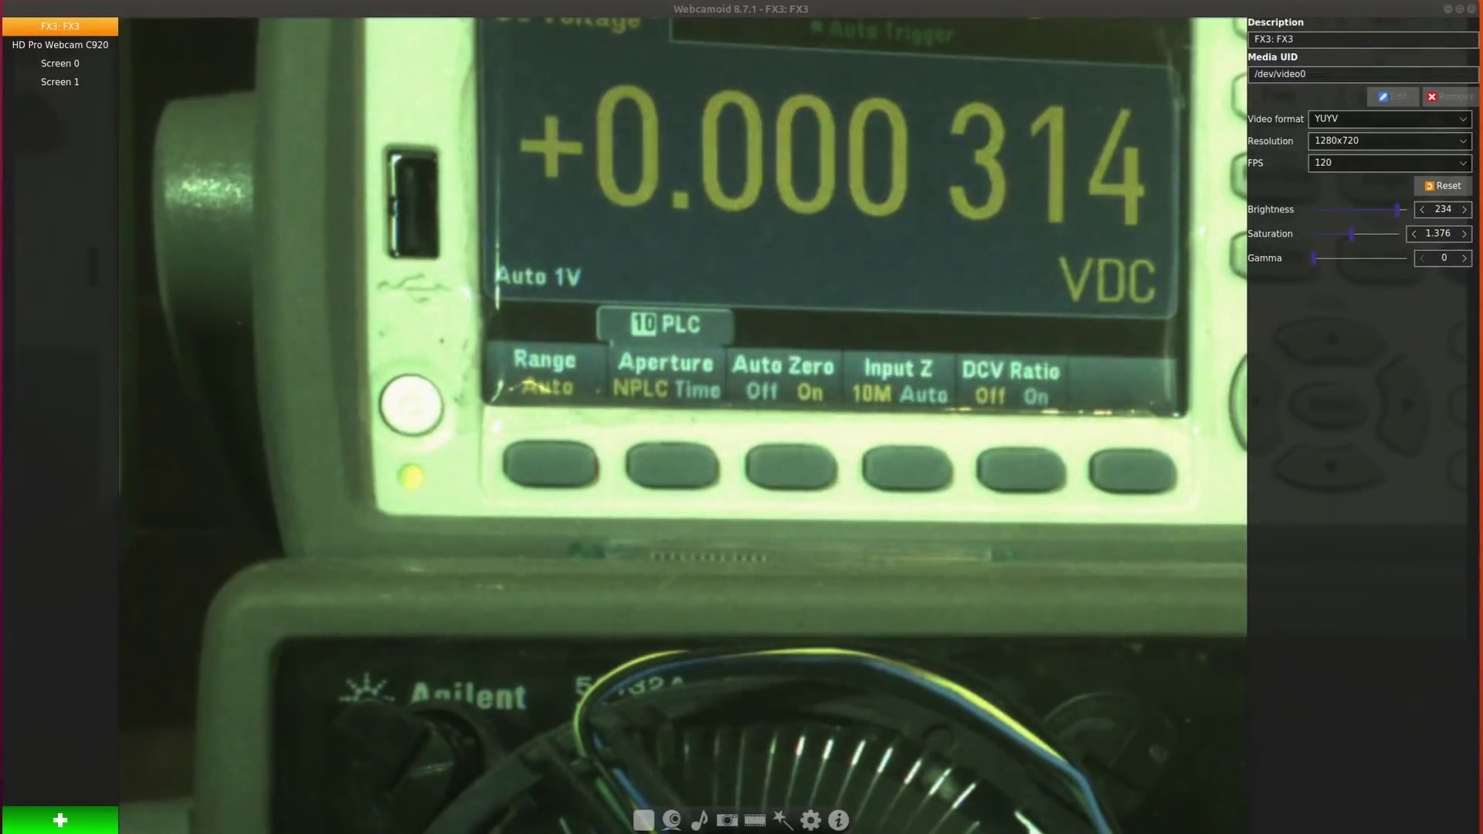
Step: Set the 1280x720 mode to 60 FPS and adjust the image to brightness 236 and saturation 906
left_click(1383, 140)
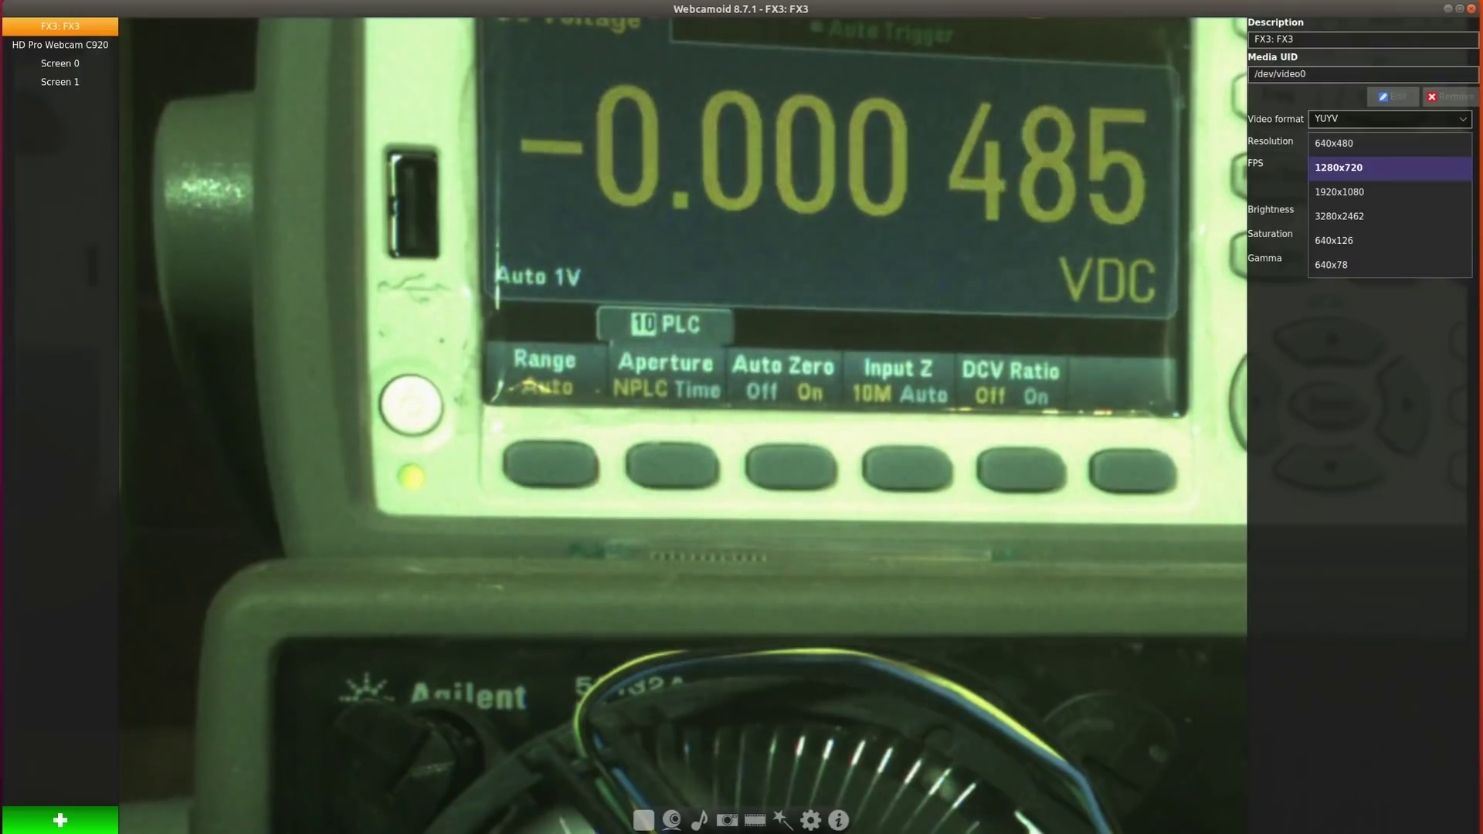
left_click(1360, 168)
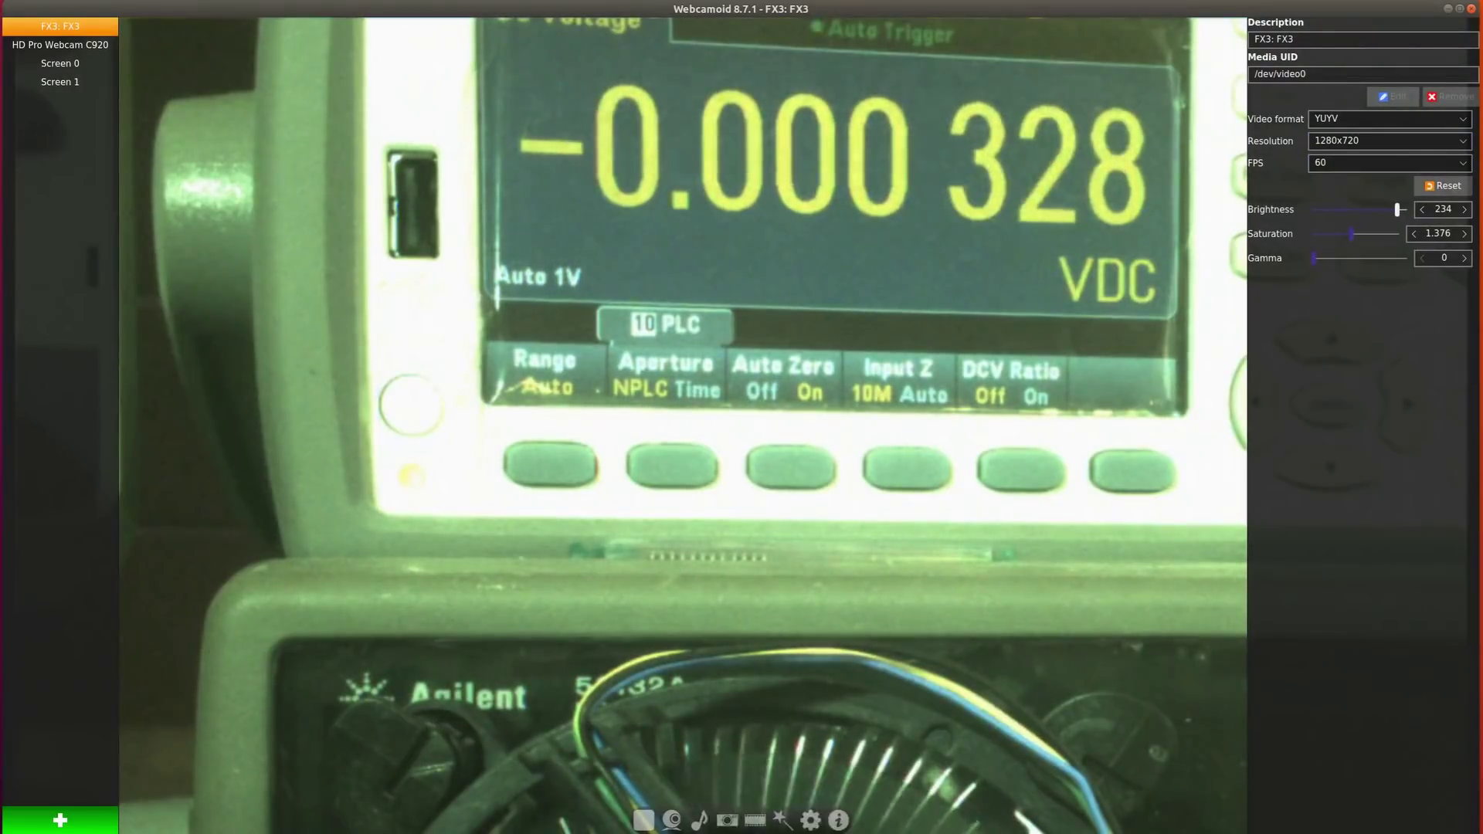
left_click_drag(1397, 209, 1343, 234)
Step: Keep the YUYV video format and set the resolution to 640x480
left_click(1389, 118)
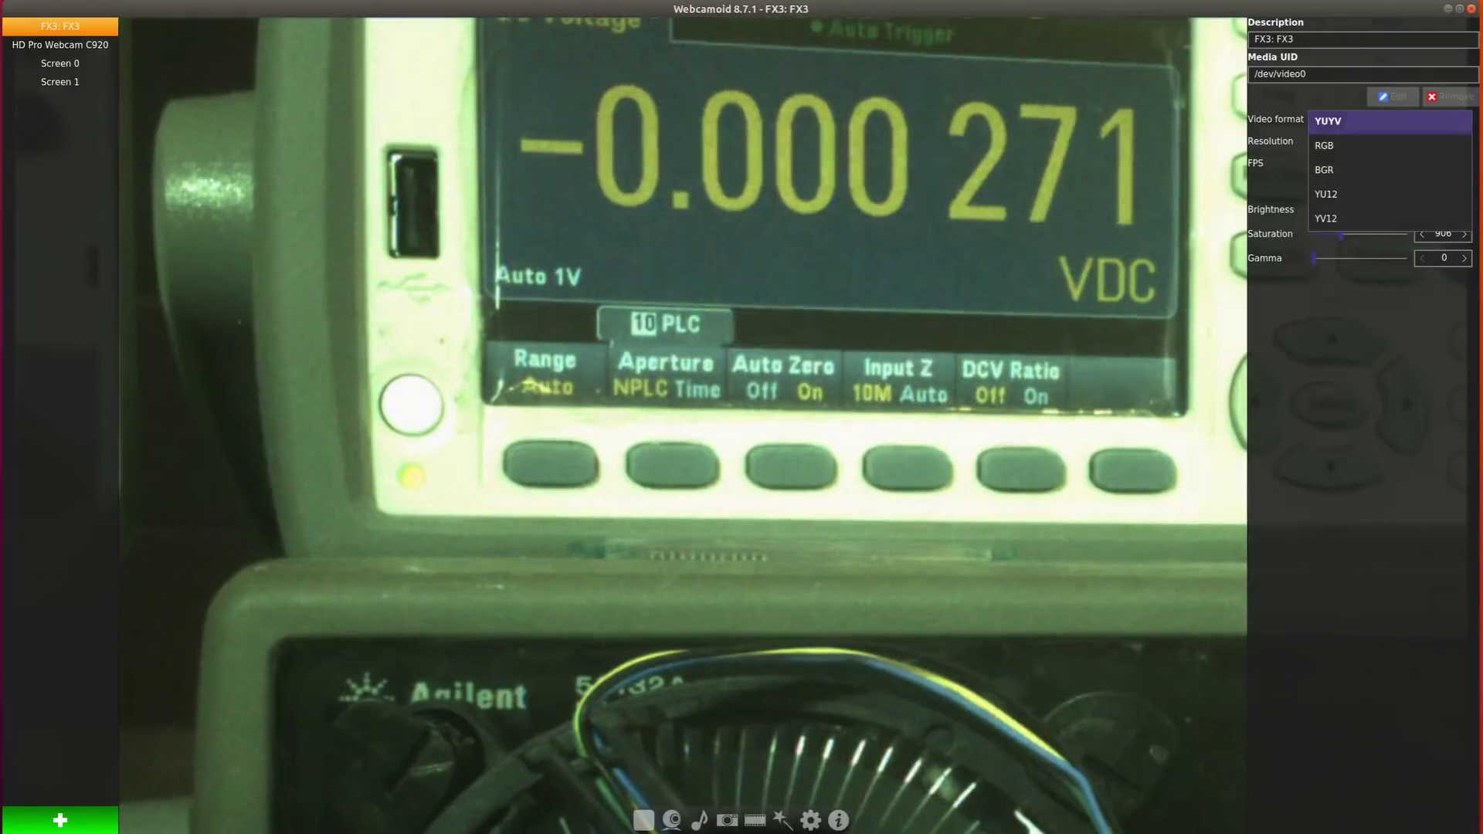
left_click(1327, 121)
left_click(1388, 142)
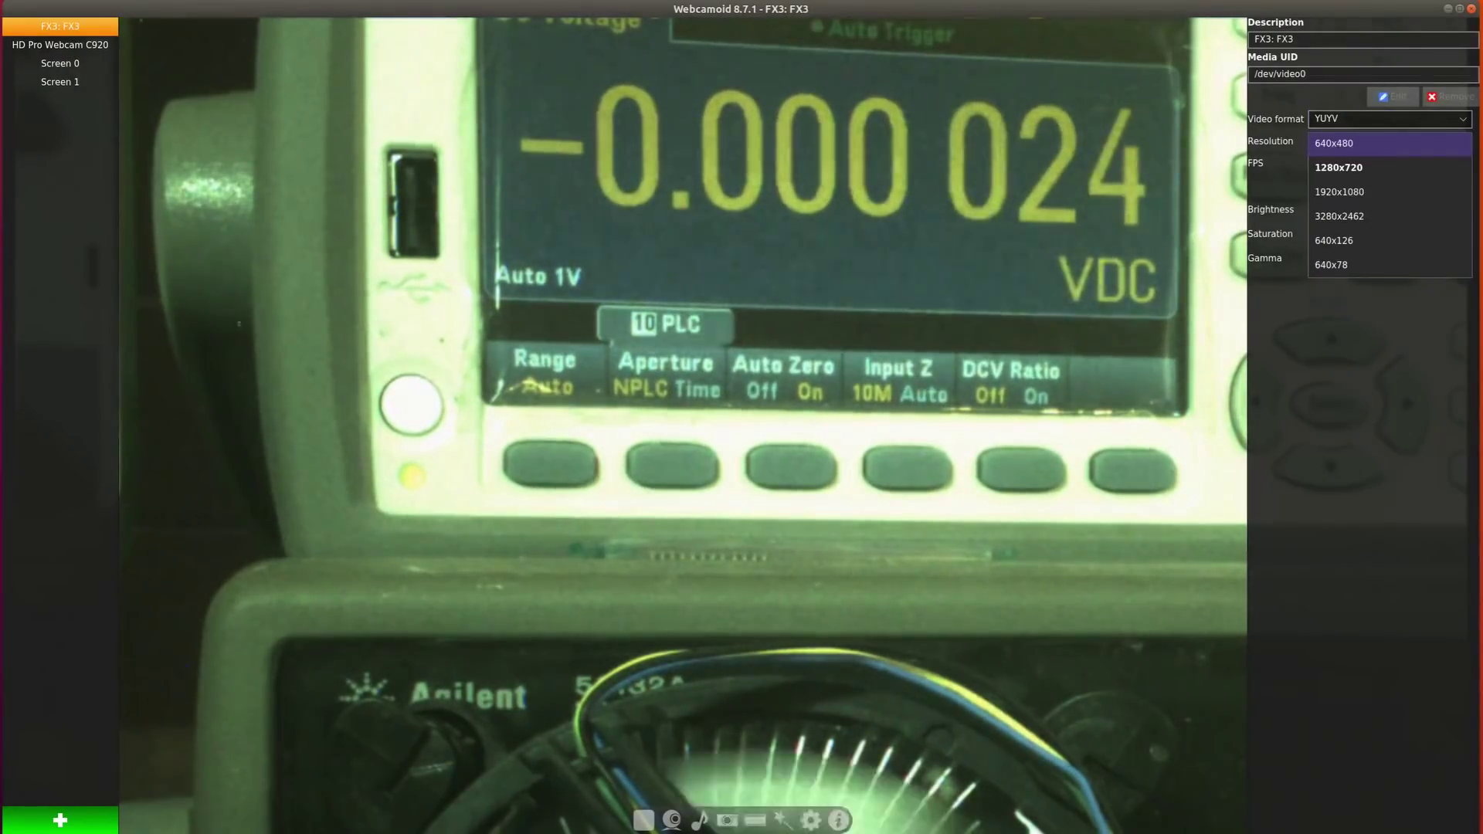
left_click(1334, 143)
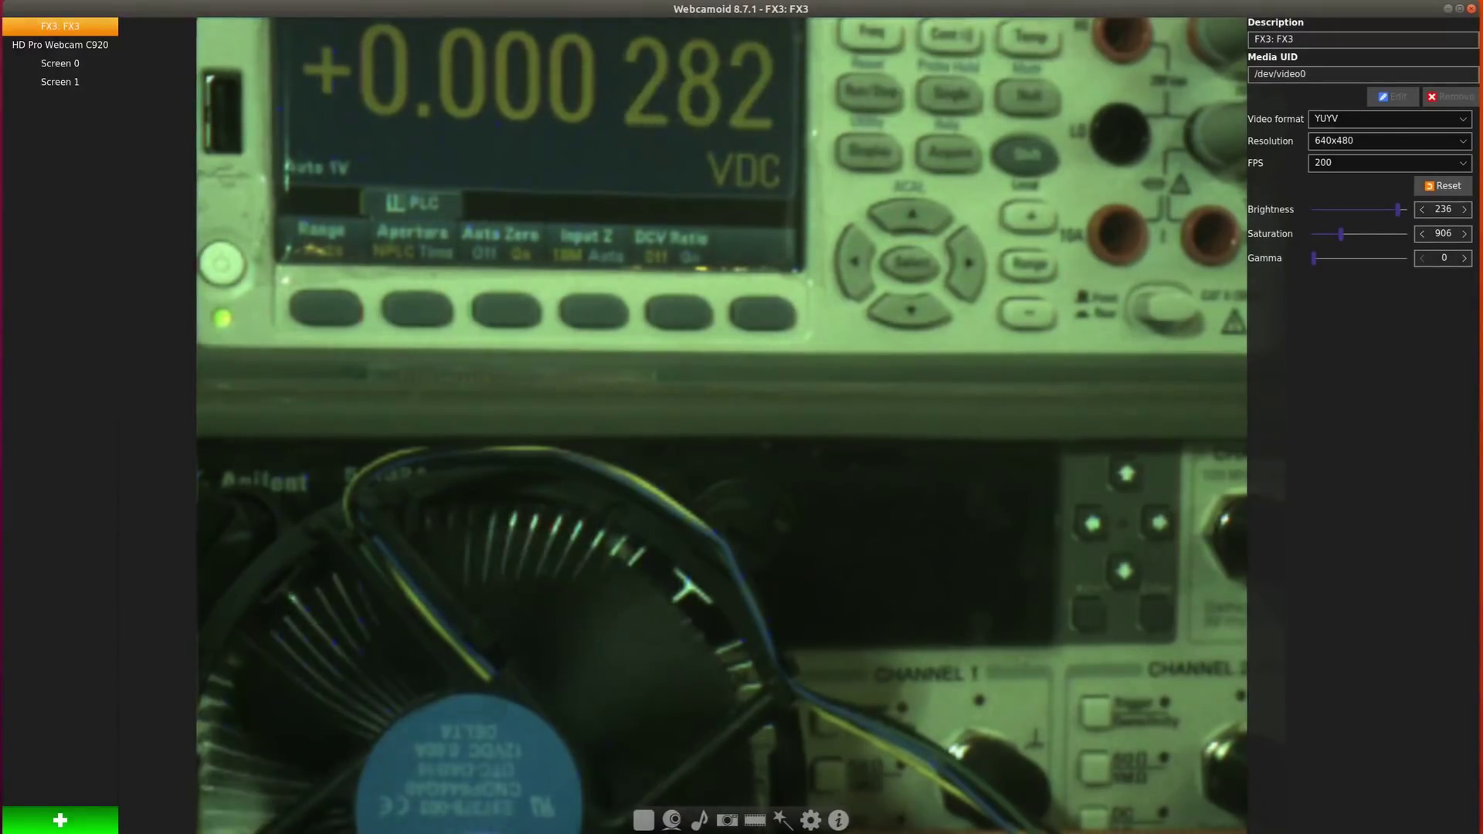
Step: Lower the frame rate to 30 FPS and adjust the image to brightness 206 and saturation 1.566
left_click_drag(1397, 210, 1353, 233)
key("Right")
key("Right")
key("Right")
key("Right")
key("Right")
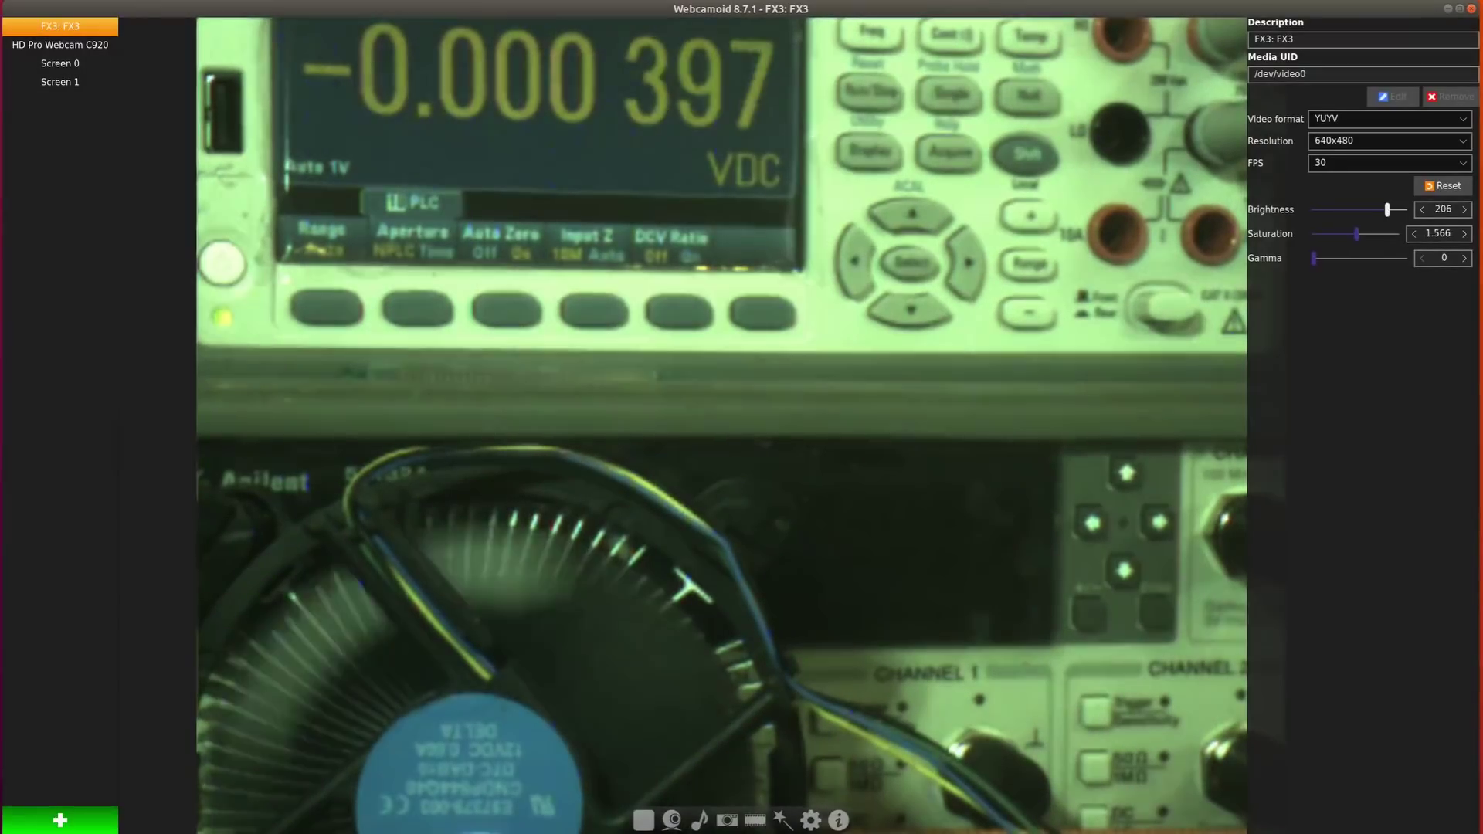
Step: Set the 640x480 mode to 200 FPS and raise the image brightness to 239
left_click_drag(1387, 209, 1393, 209)
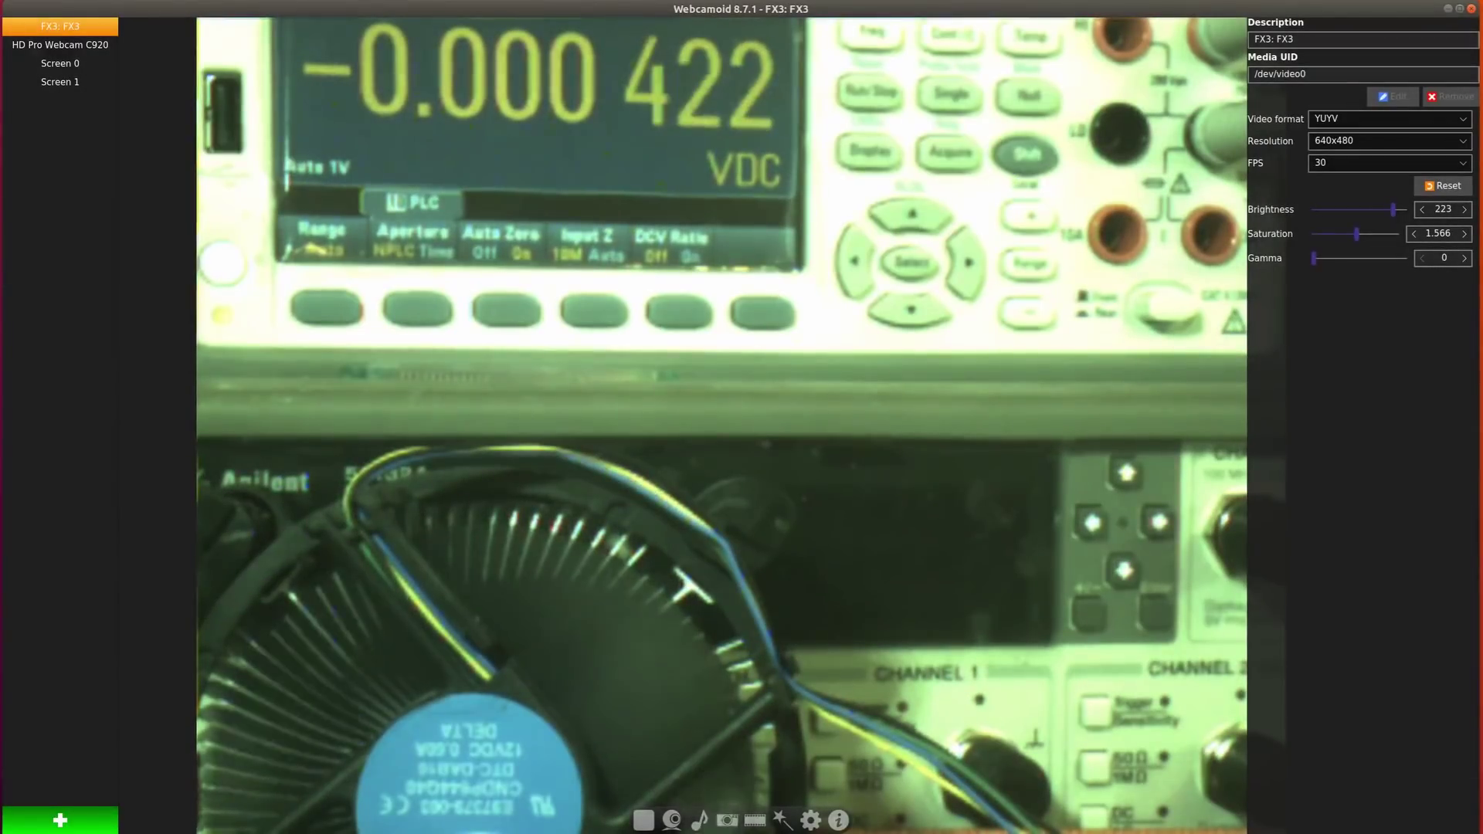
left_click(1388, 163)
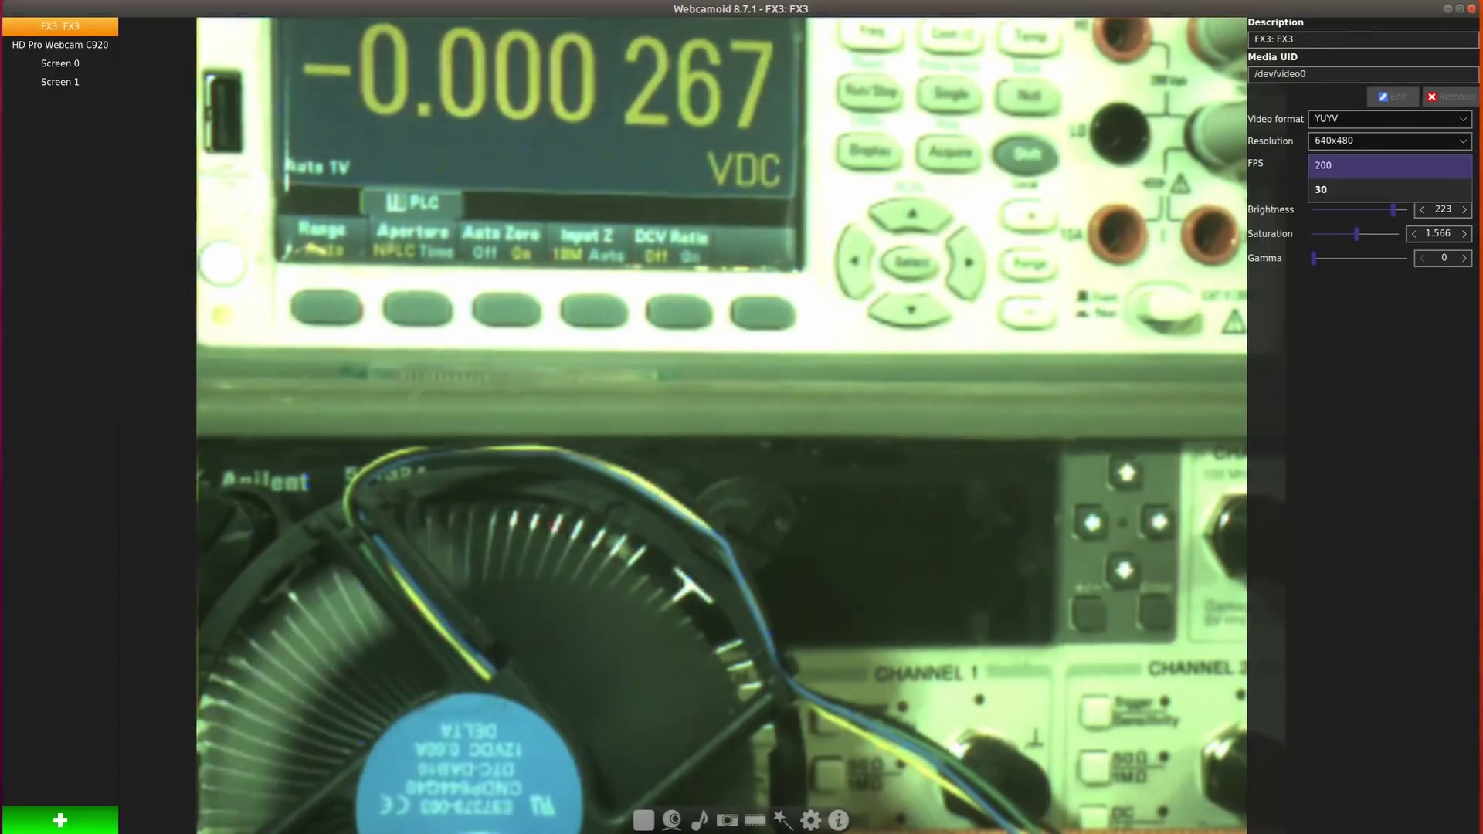
left_click(1389, 165)
key("Right")
key("Right")
key("Right")
key("Right")
key("Right")
key("Right")
key("Right")
key("Right")
key("Right")
key("Right")
key("Right")
key("Right")
key("Right")
key("Right")
key("Right")
key("Right")
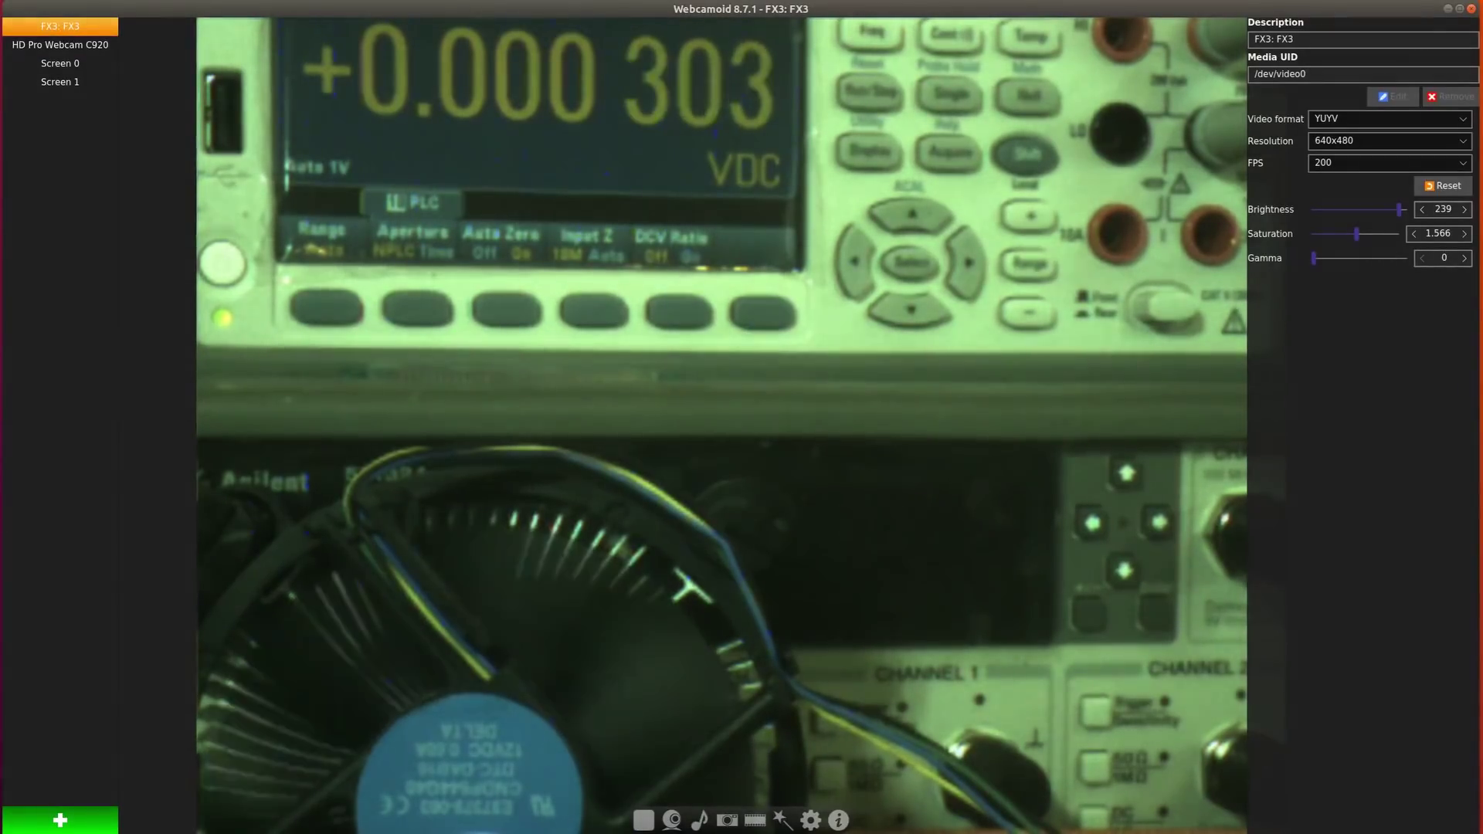
Step: Switch to the browser to examine the oscilloscope capture for the 200 FPS mode, and return to Webcamoid
left_click_drag(0, 25, 741, 2)
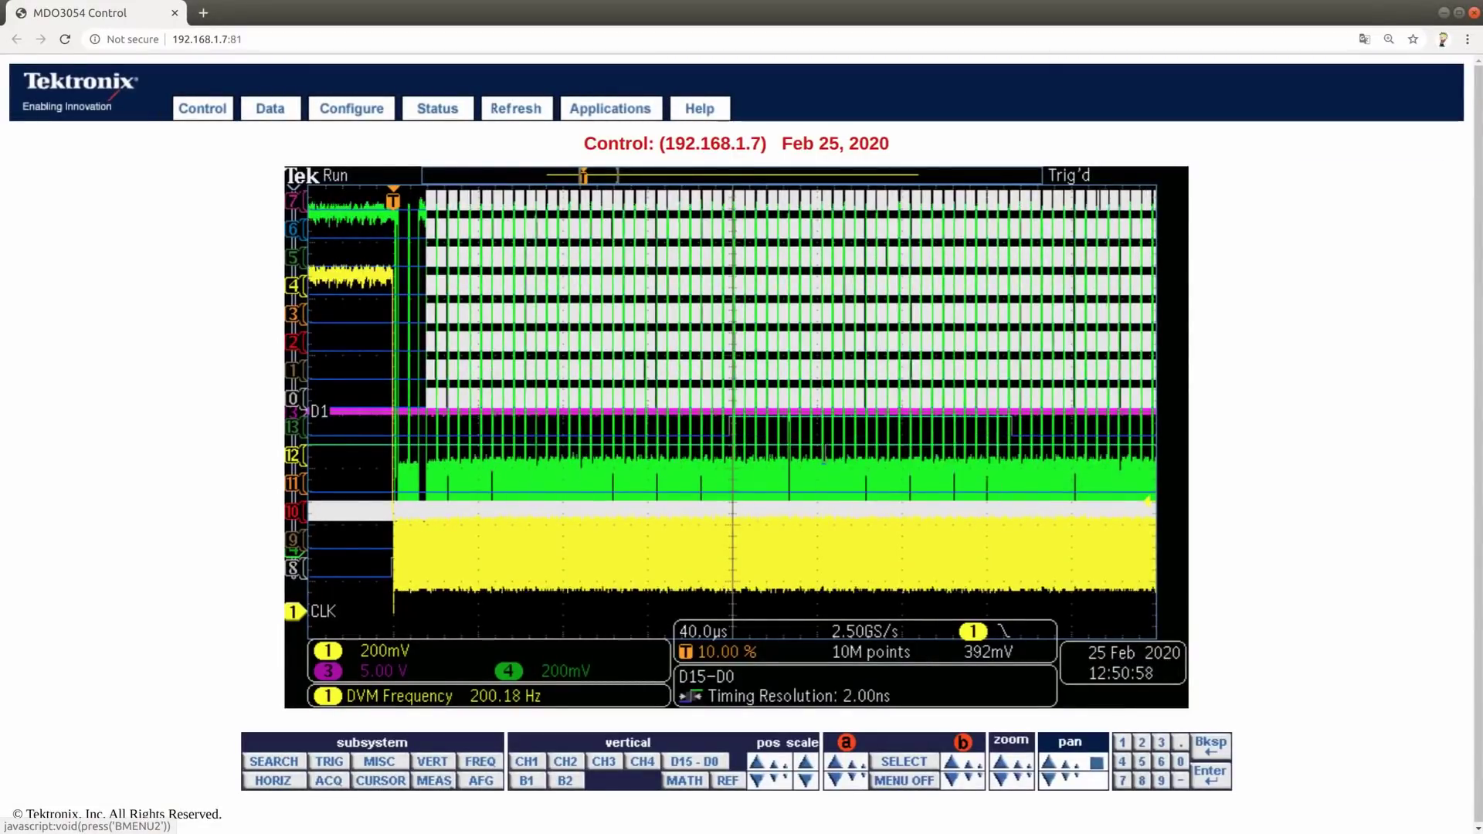
key("alt+Tab")
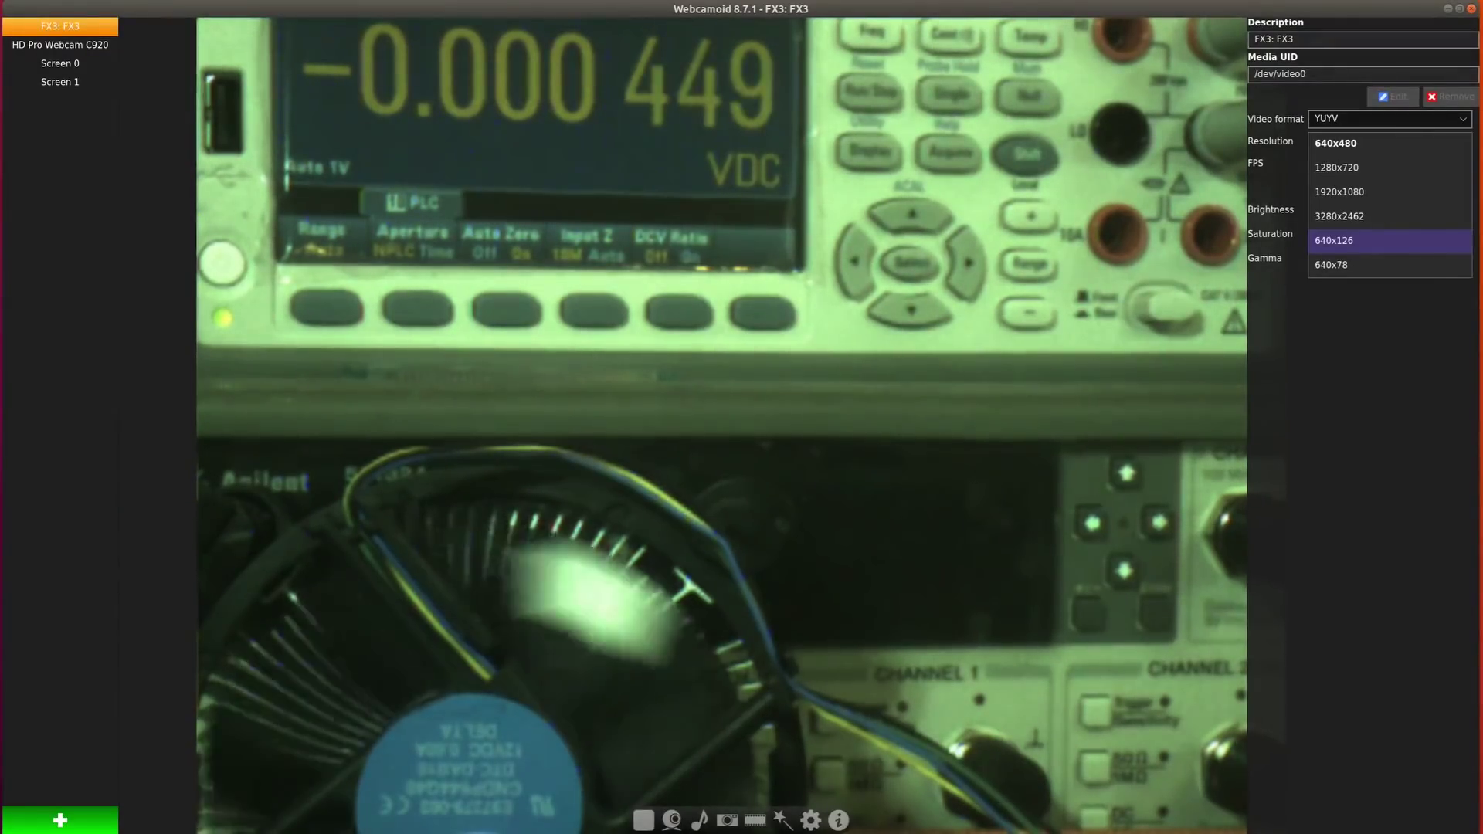
Step: Set the resolution to 640x126 and raise the image brightness to 248
key("Return")
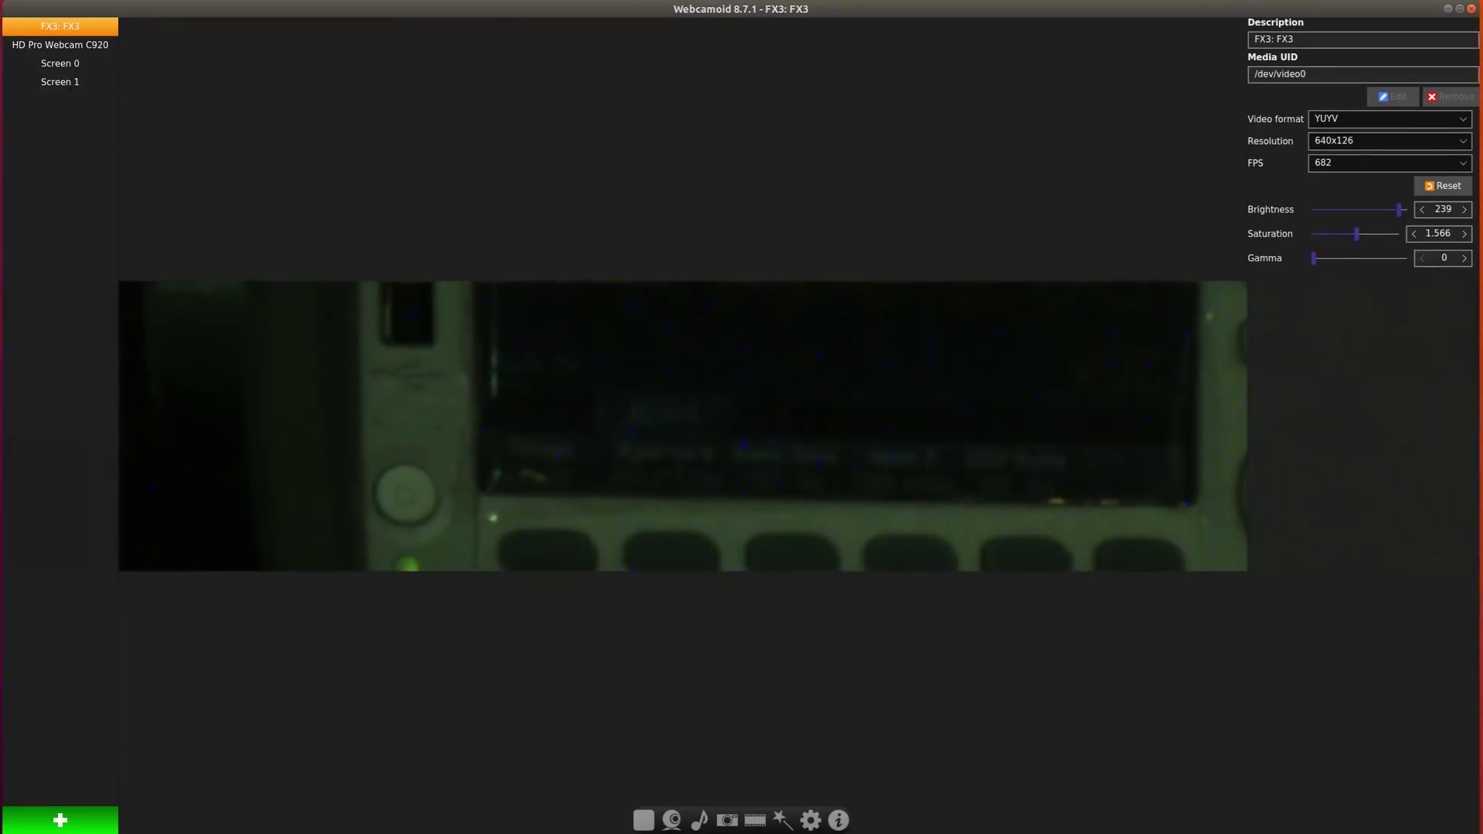
left_click_drag(1399, 210, 1401, 209)
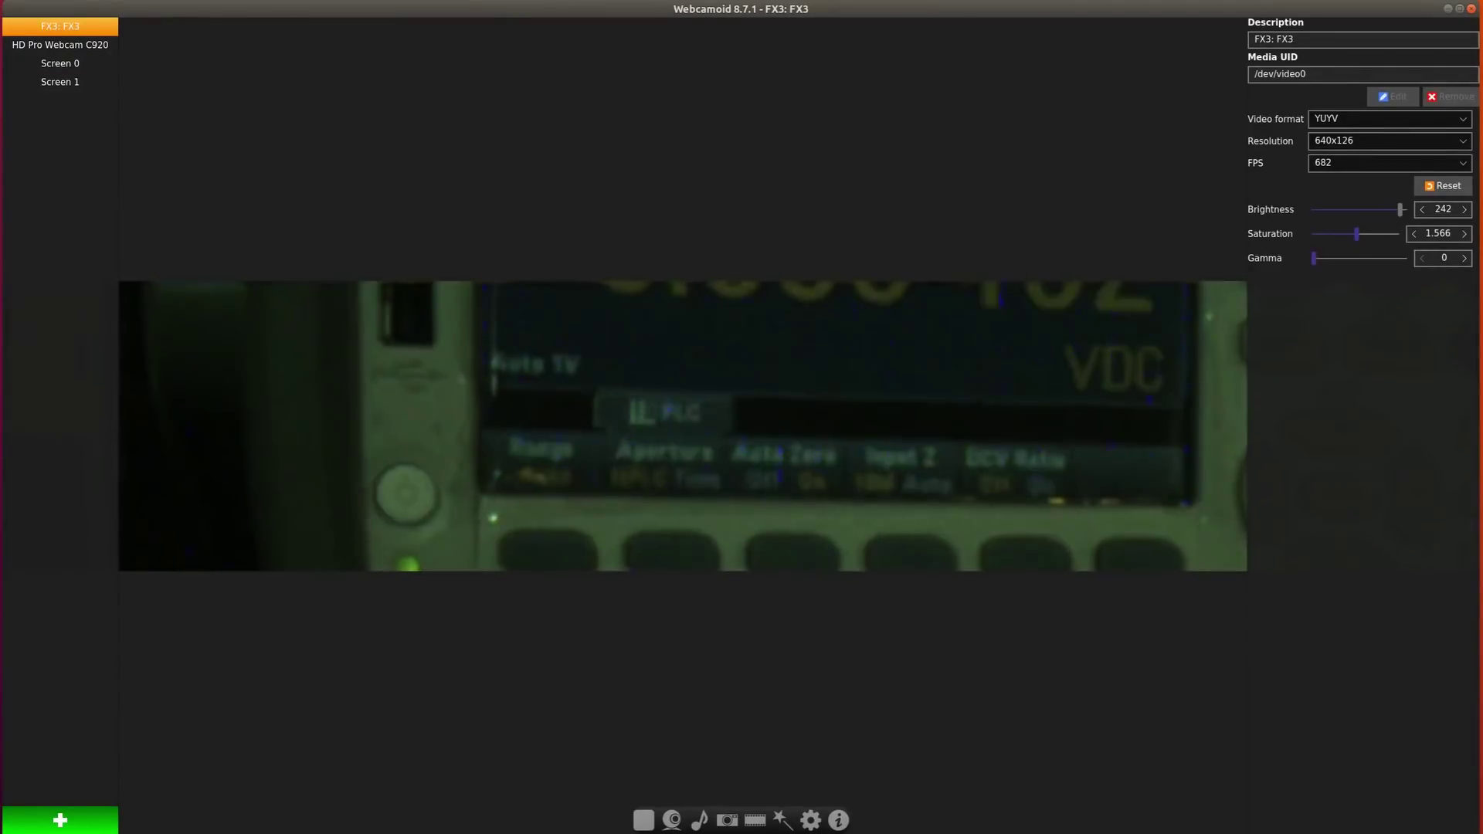
key("Right")
key("Right")
key("Right")
key("Right")
key("Right")
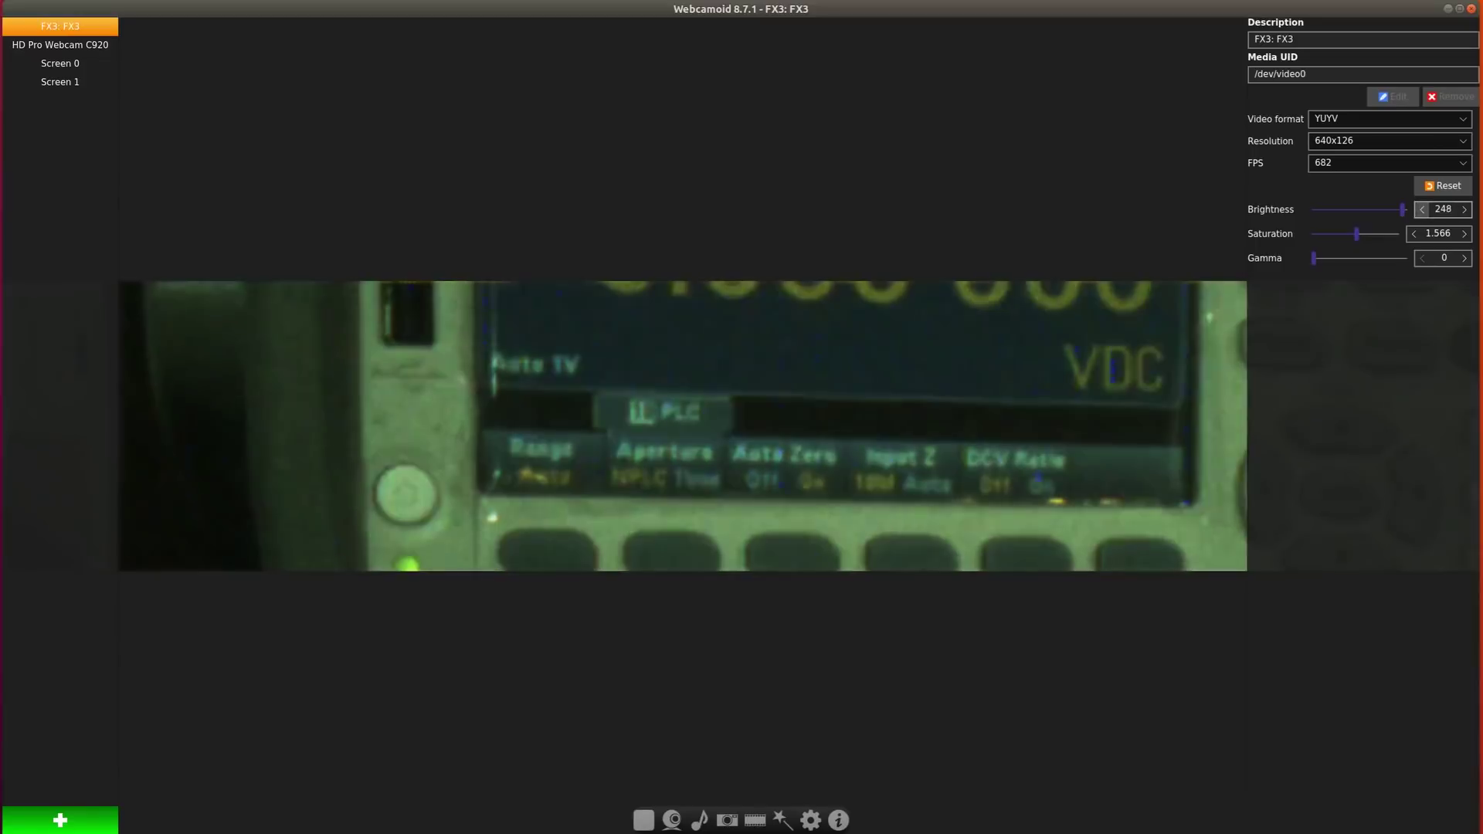
Step: Fine-tune the image brightness in small increments, finishing at 251
key("Left")
key("Left")
key("Left")
key("Right")
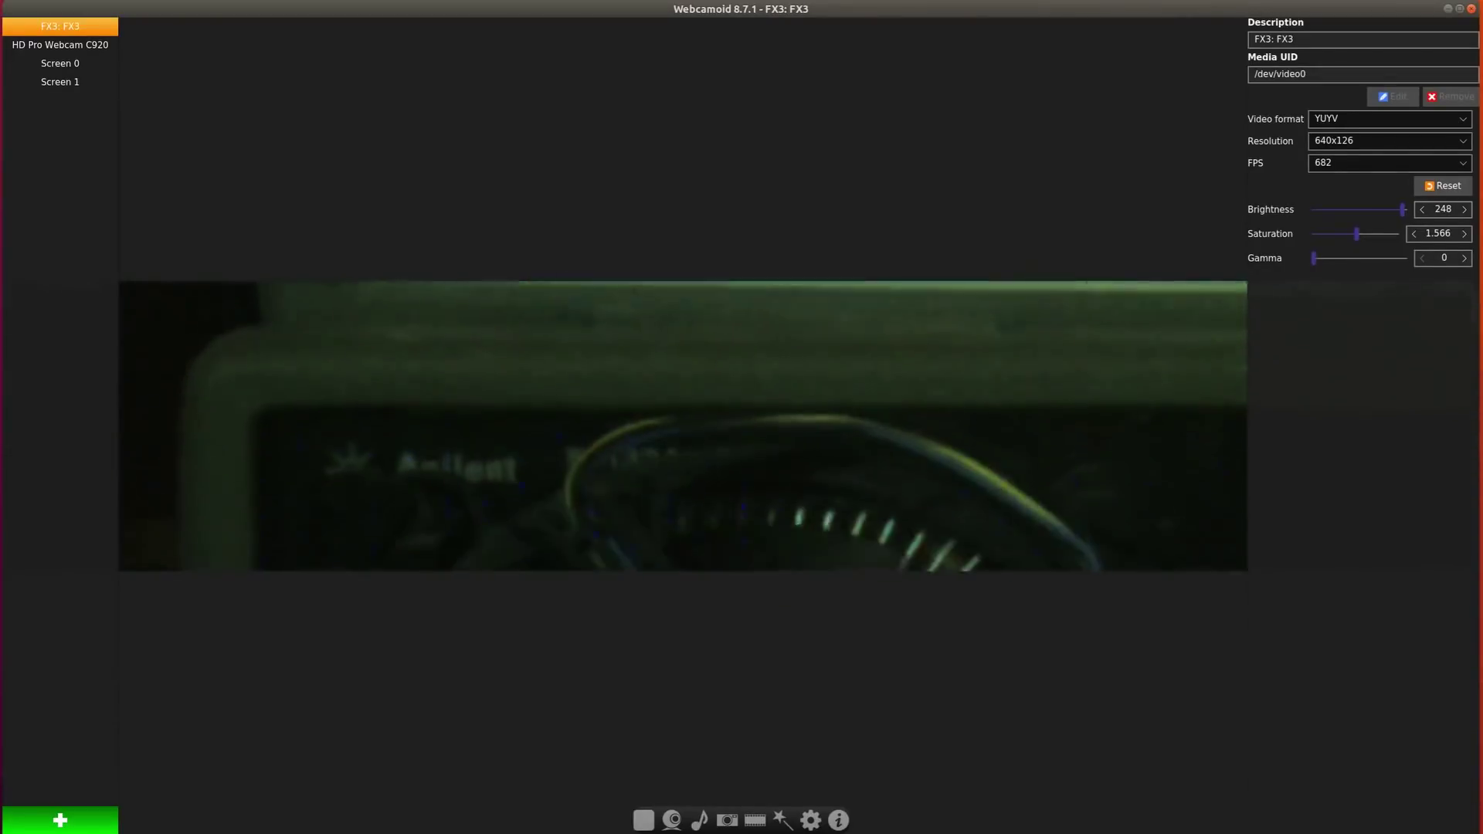
key("Right")
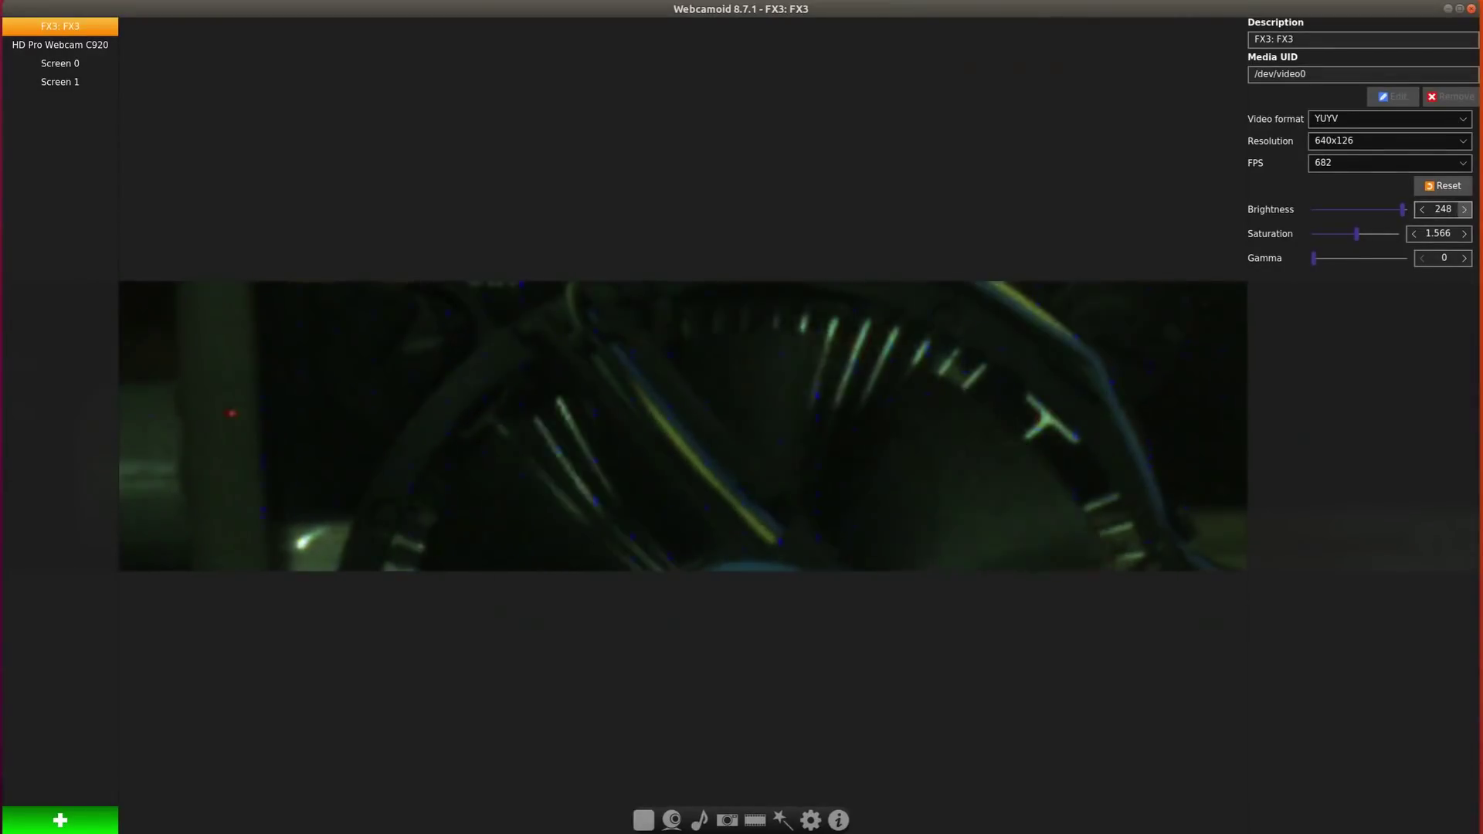
key("Right")
key("Right")
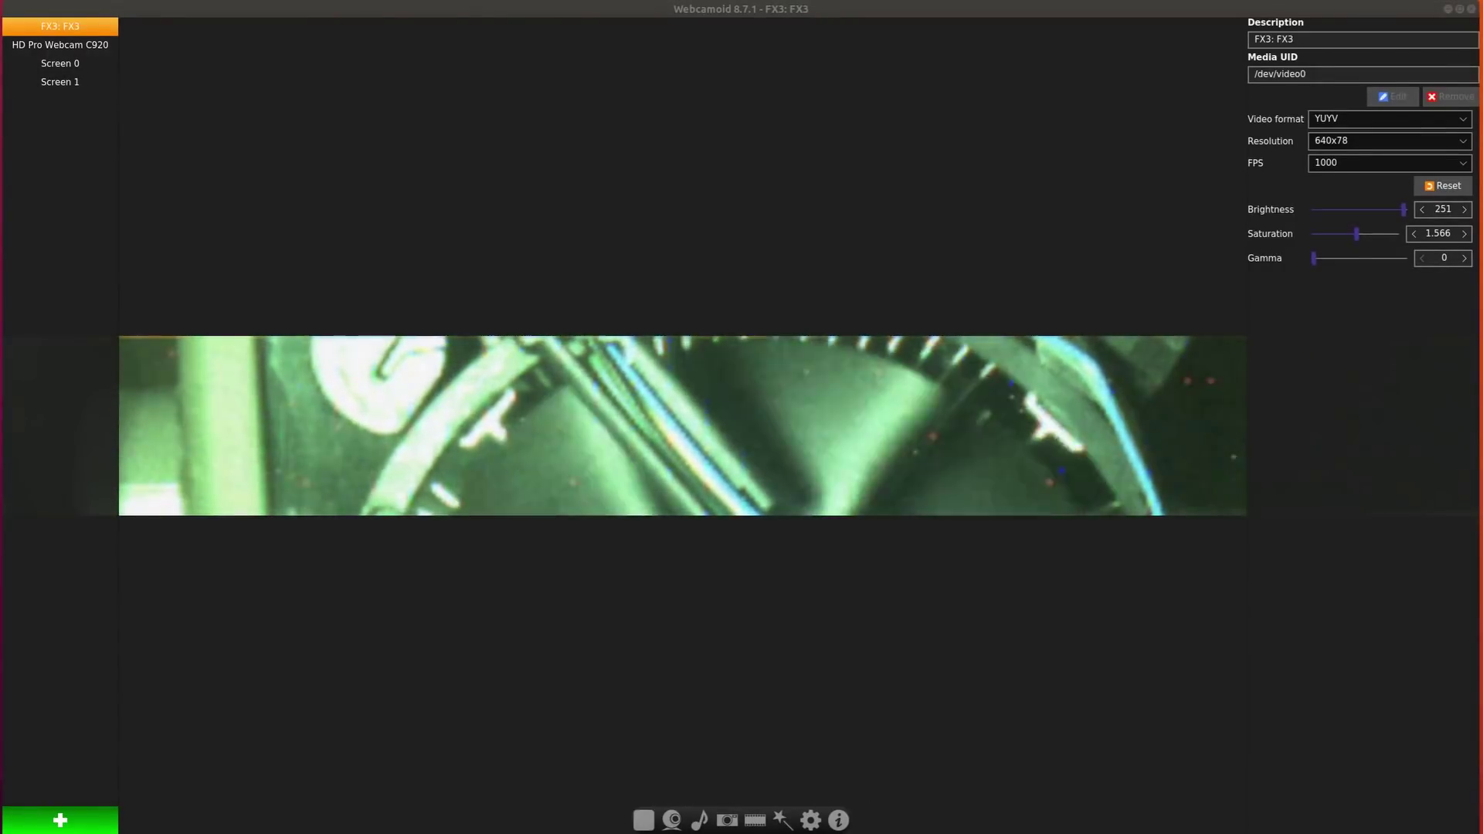
Step: Set the resolution to 3280x2462 and adjust the image brightness to 187
left_click(1389, 141)
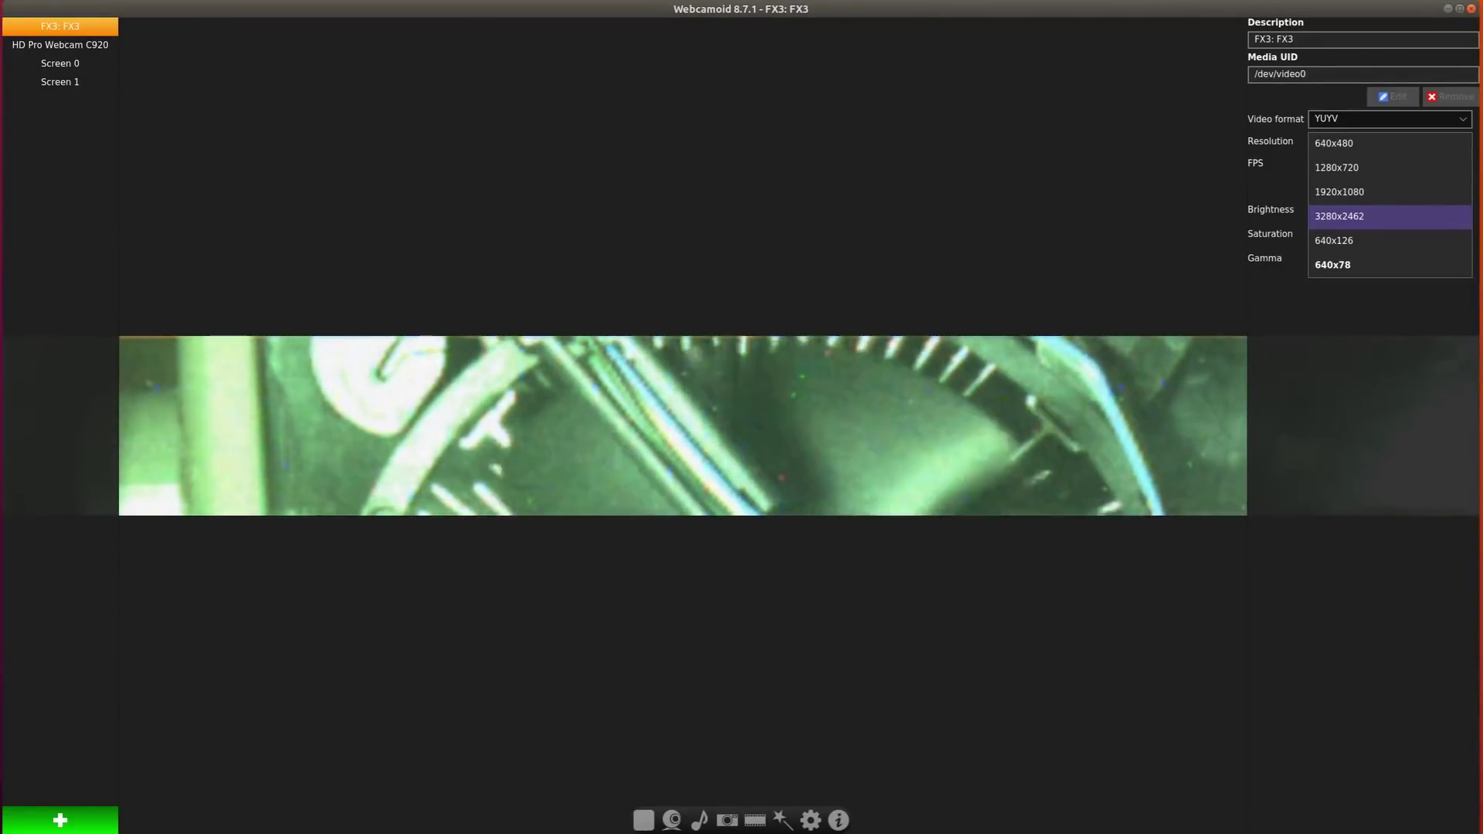
left_click(1389, 216)
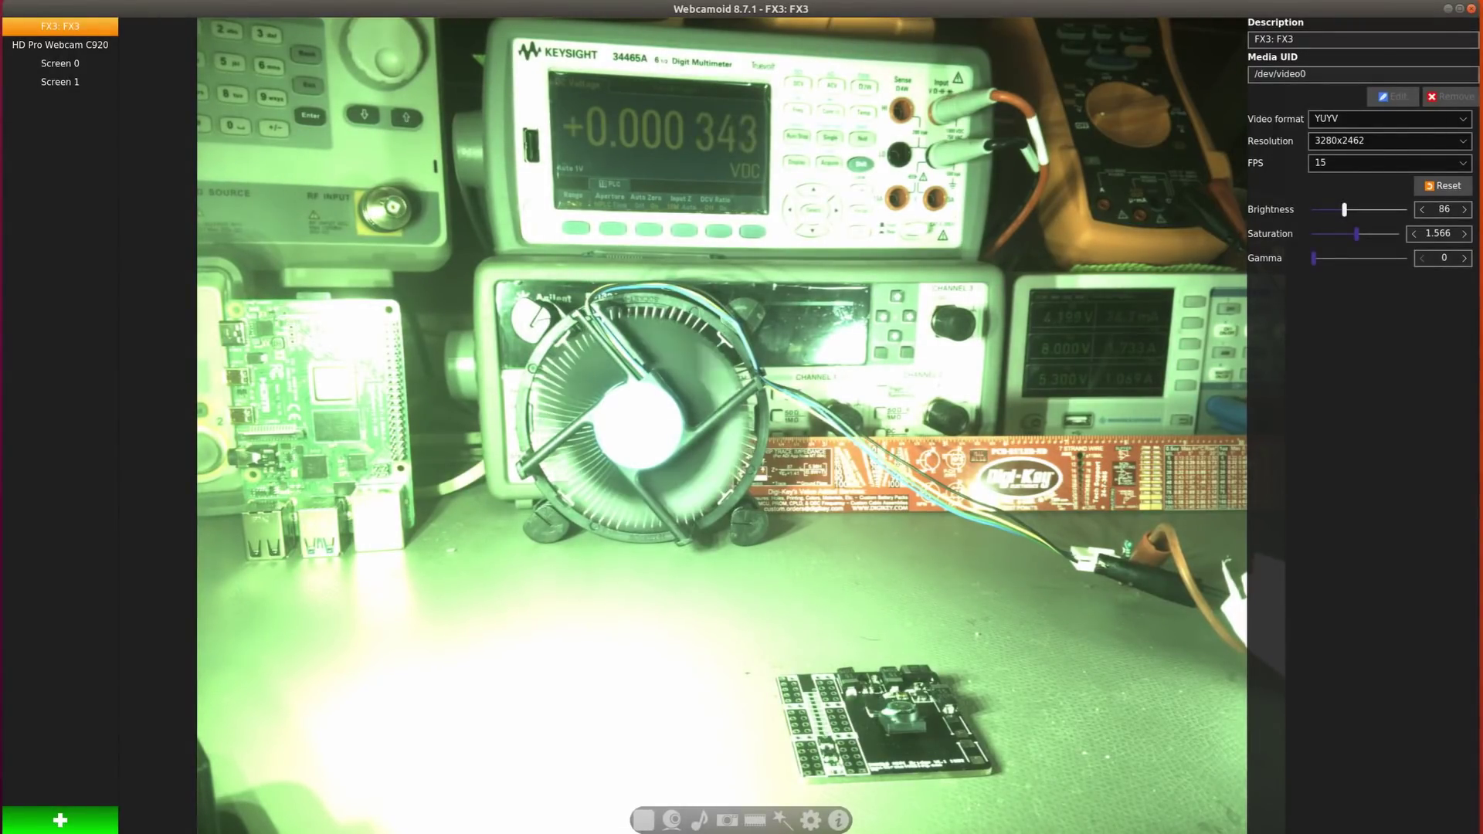
left_click_drag(1344, 210, 1380, 210)
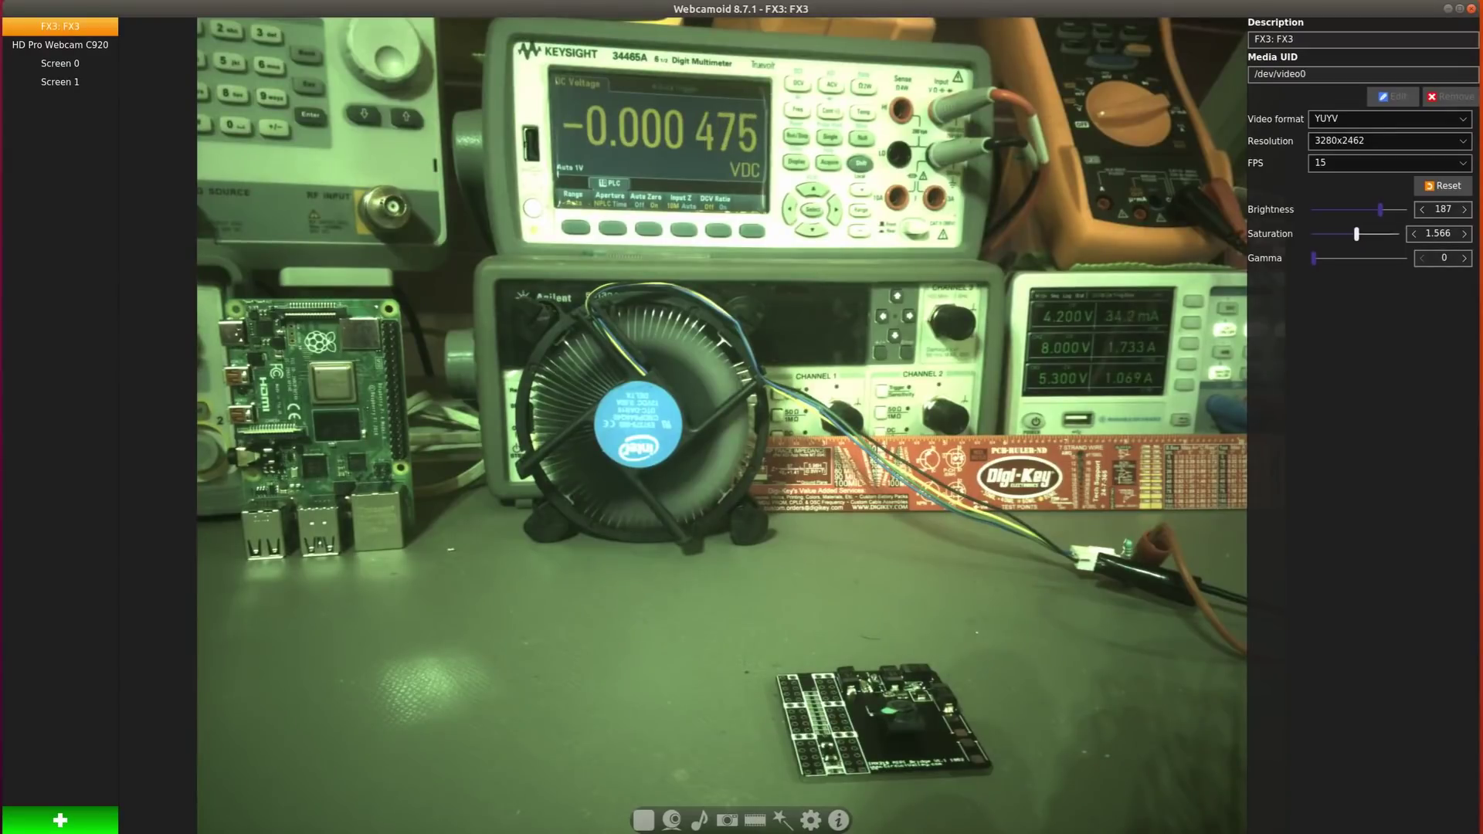